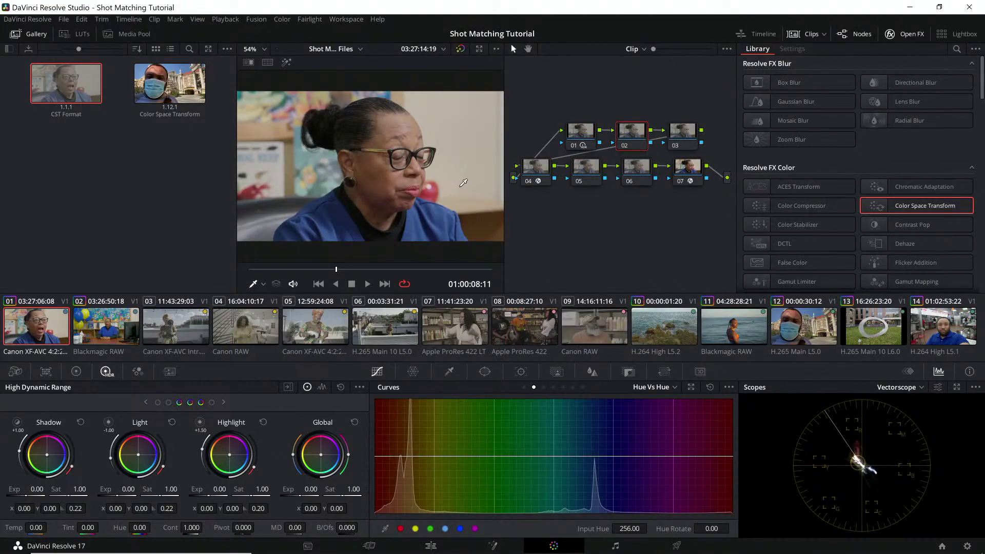
Apply the seven-node CST Format gallery grade to clips 03–06 together, then return to clip 03.
click(174, 339)
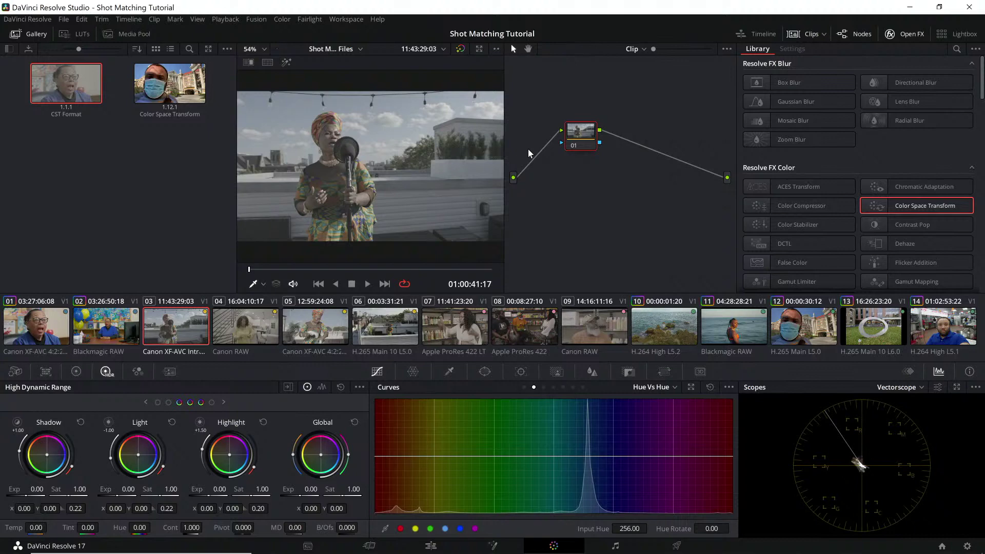
right_click(70, 86)
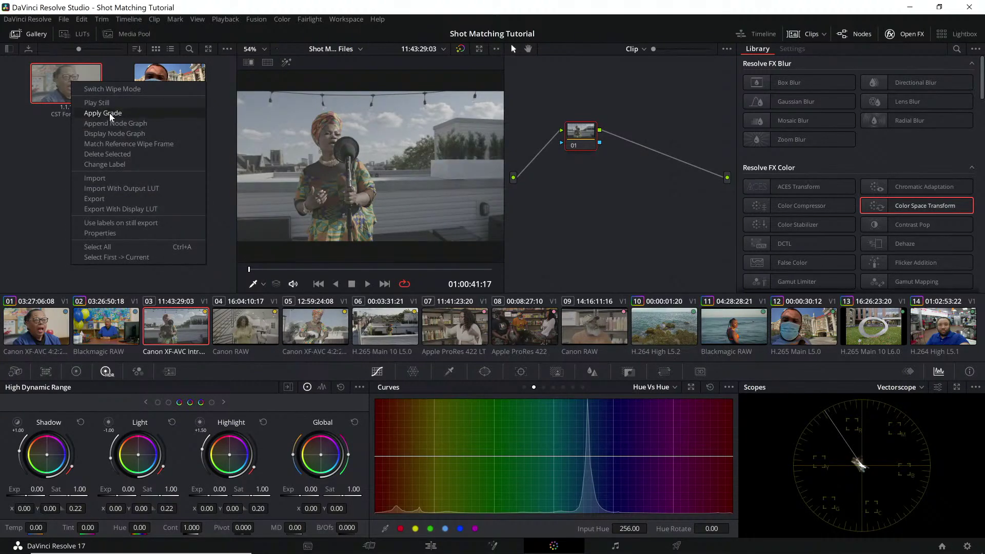
click(362, 334)
shift+click(153, 340)
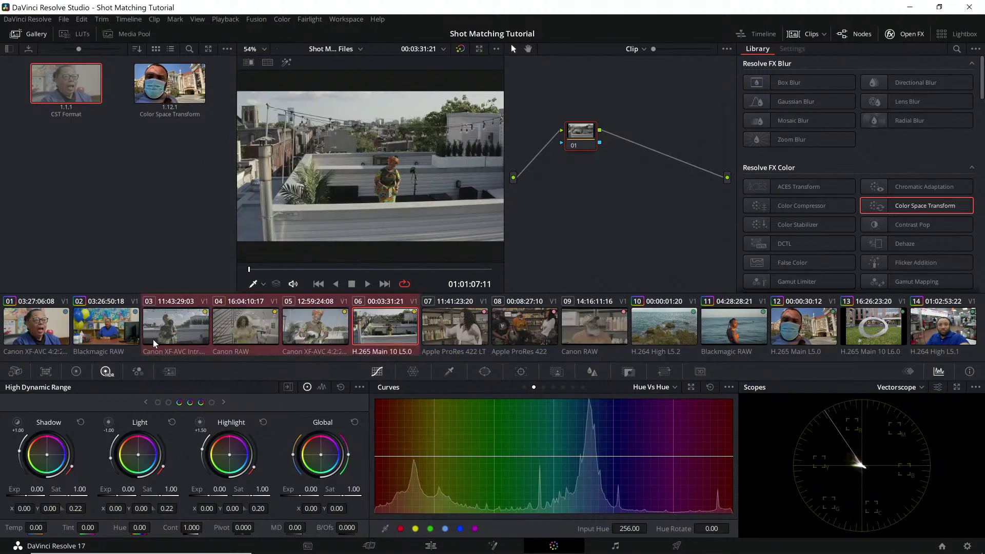
right_click(77, 83)
click(100, 113)
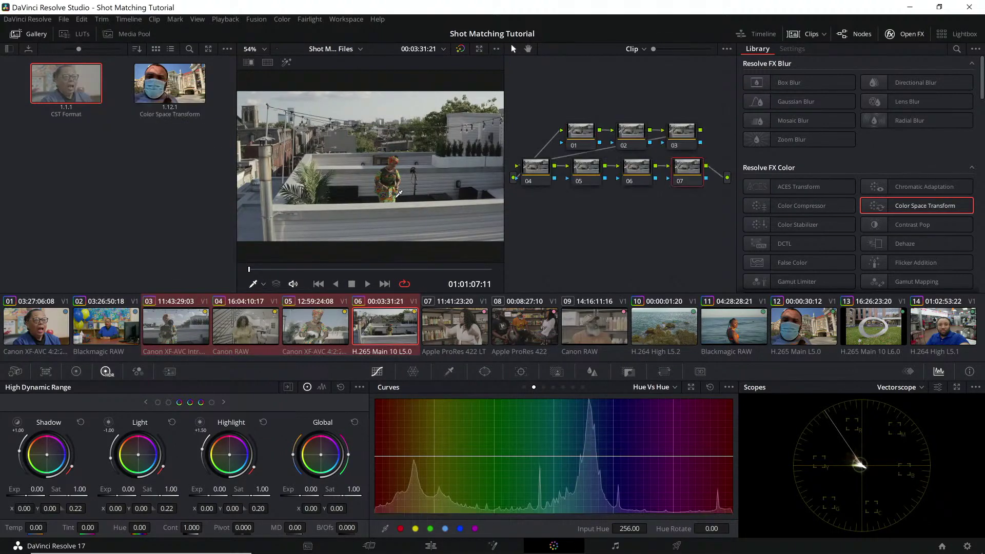
click(198, 335)
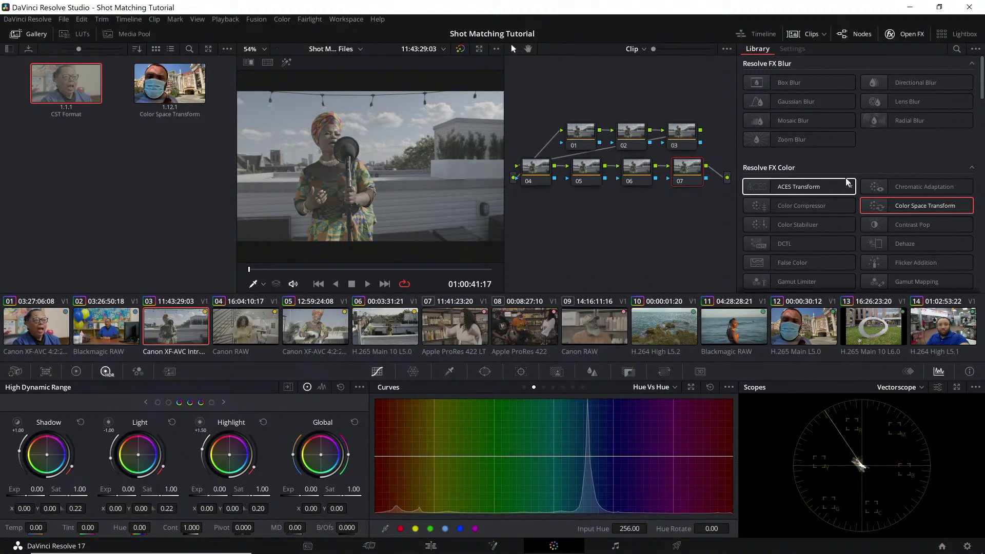
Review clips 04–06, then add Color Space Transform to clip 03's nodes 04 and 07.
click(253, 324)
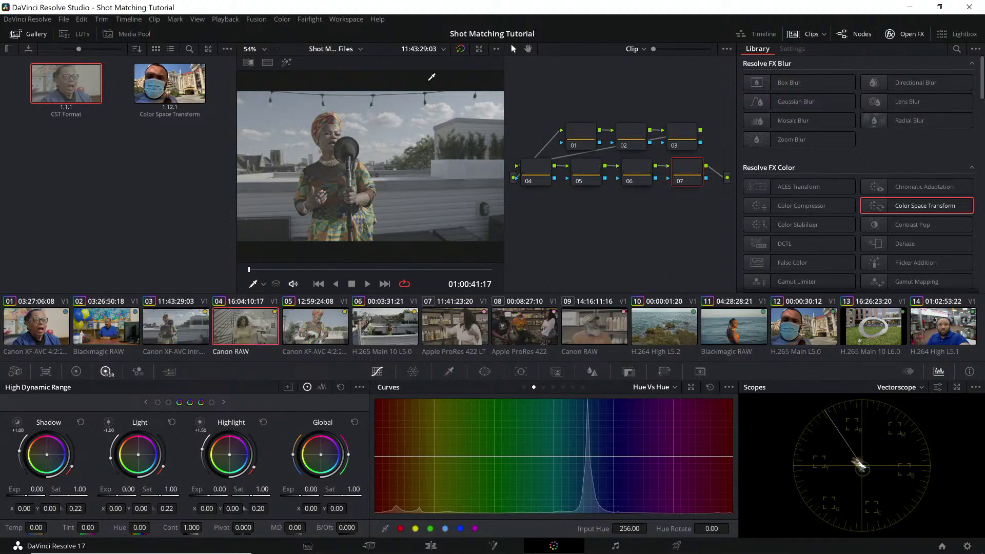
click(332, 325)
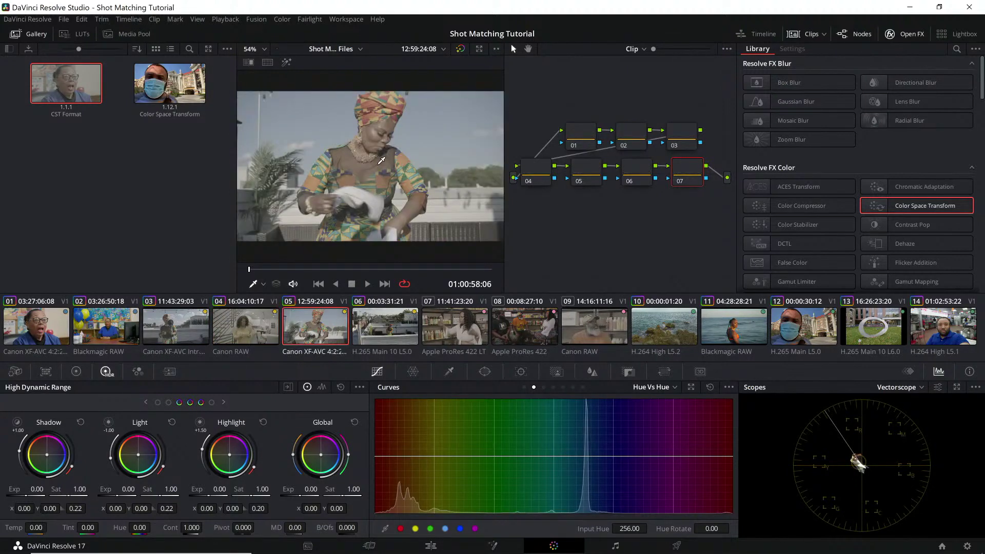
click(385, 344)
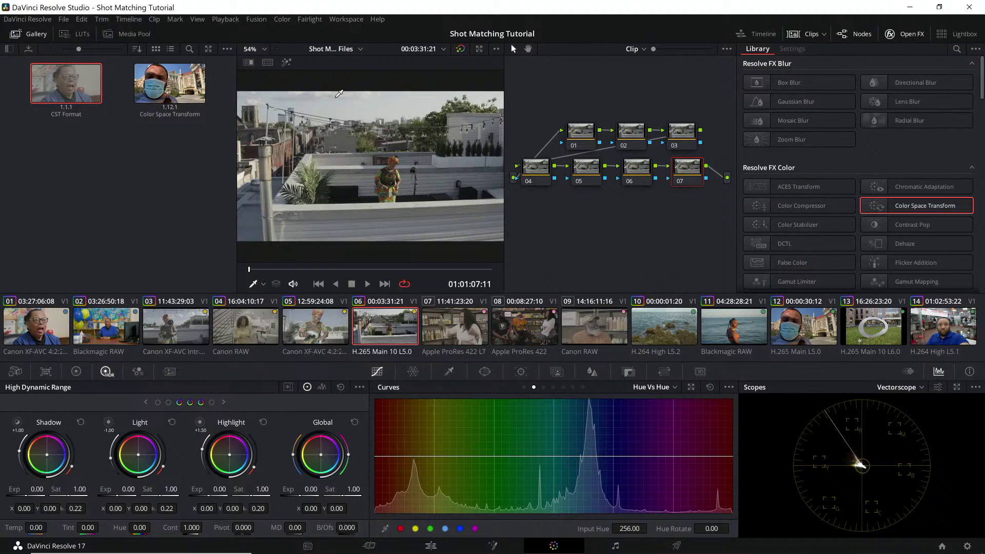
click(188, 326)
click(245, 329)
click(205, 327)
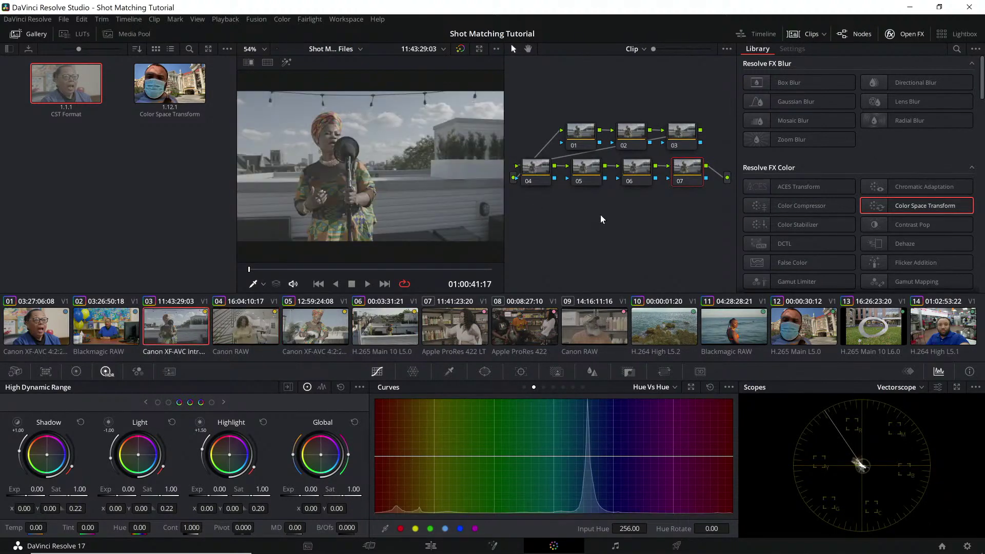
drag(907, 208, 537, 176)
drag(894, 208, 688, 178)
Add Color Space Transform effects to nodes 04 and 07 on clips 04, 05 and 06.
click(228, 339)
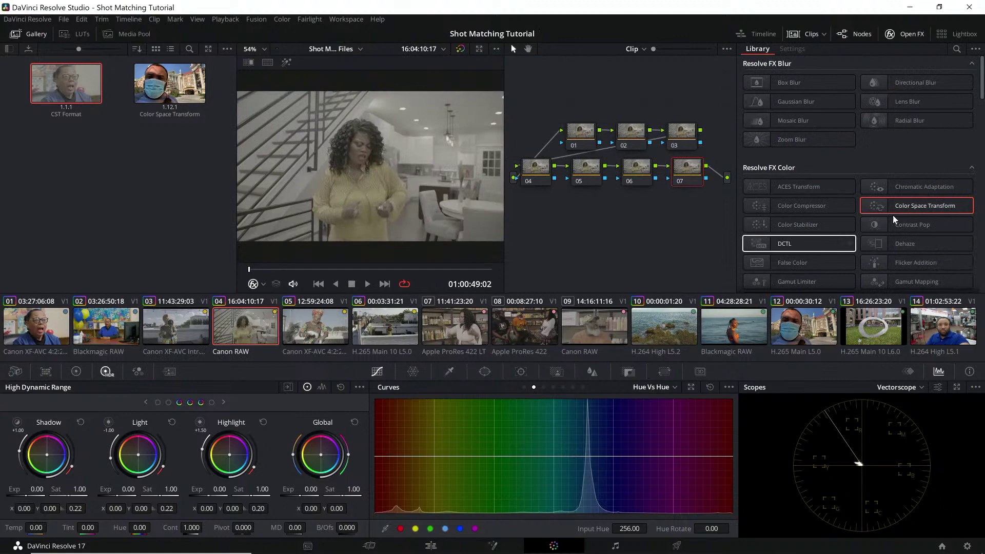
drag(895, 208, 539, 175)
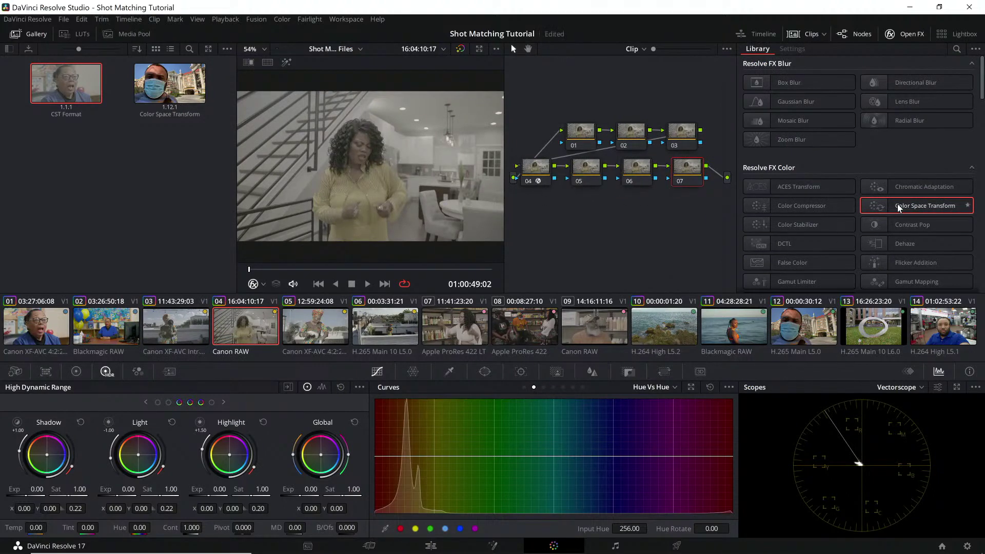
drag(900, 204, 688, 178)
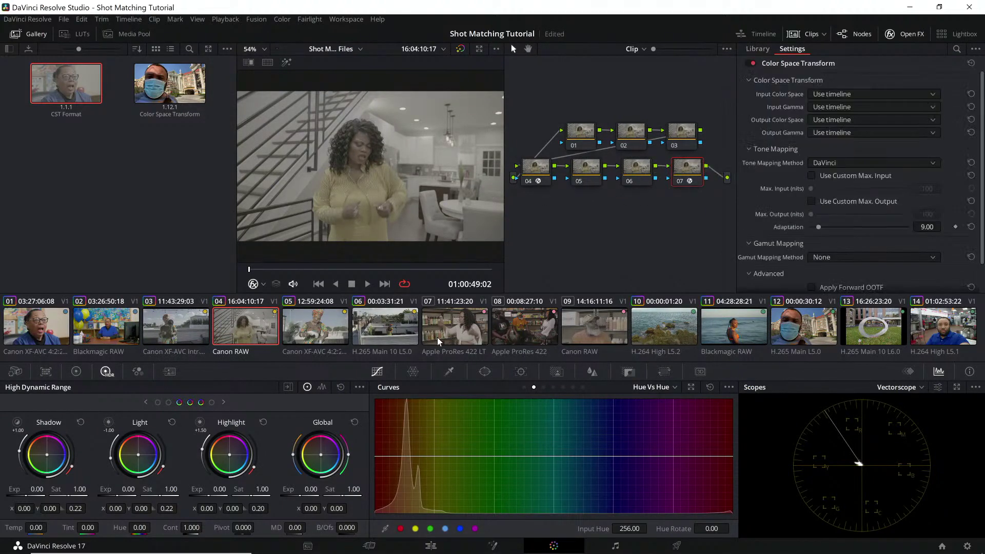
click(328, 328)
drag(918, 205, 536, 172)
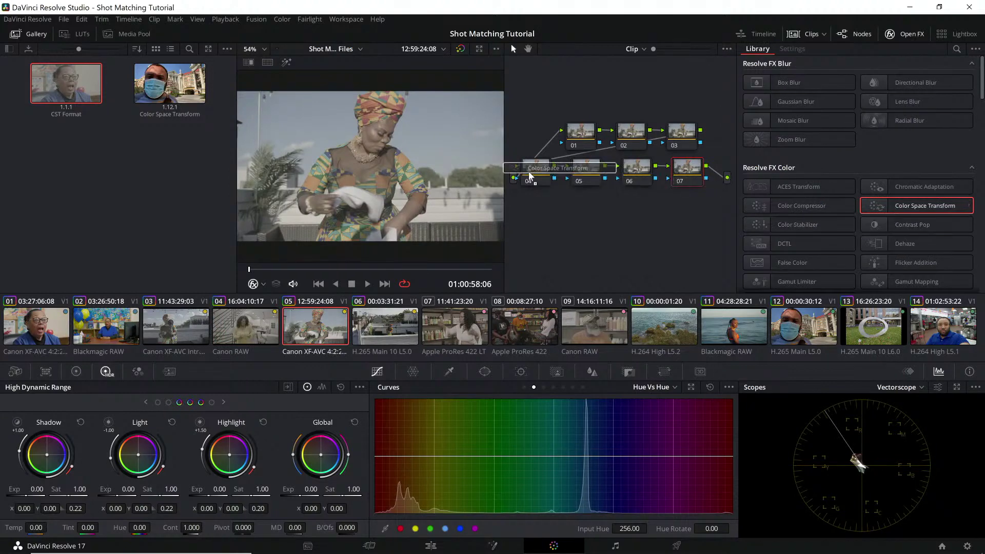
drag(893, 203, 688, 174)
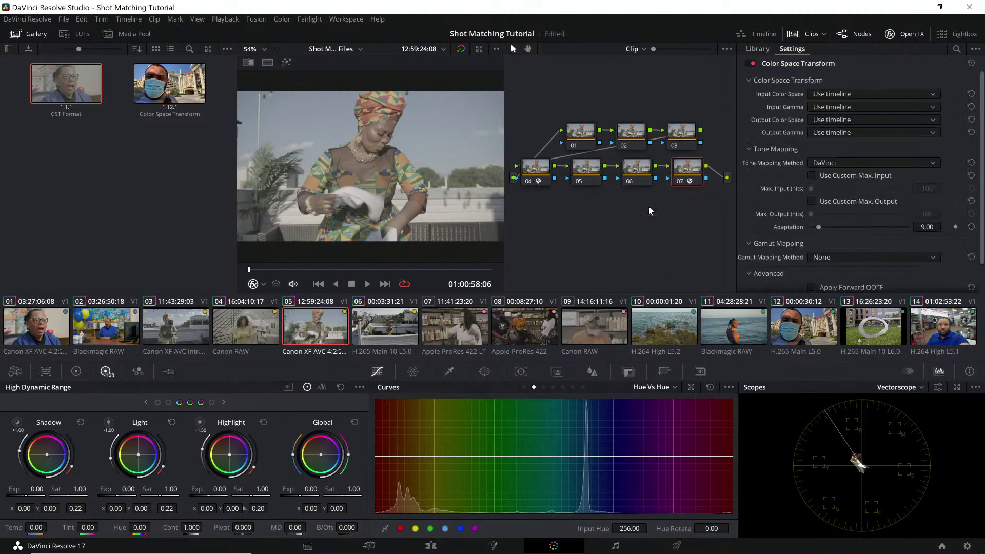
click(355, 342)
drag(925, 202, 687, 172)
click(233, 330)
Set clip 03's node 04 CST to input Canon Cinema Gamut/Canon Log 2 and output ACES/ACEScct.
click(162, 330)
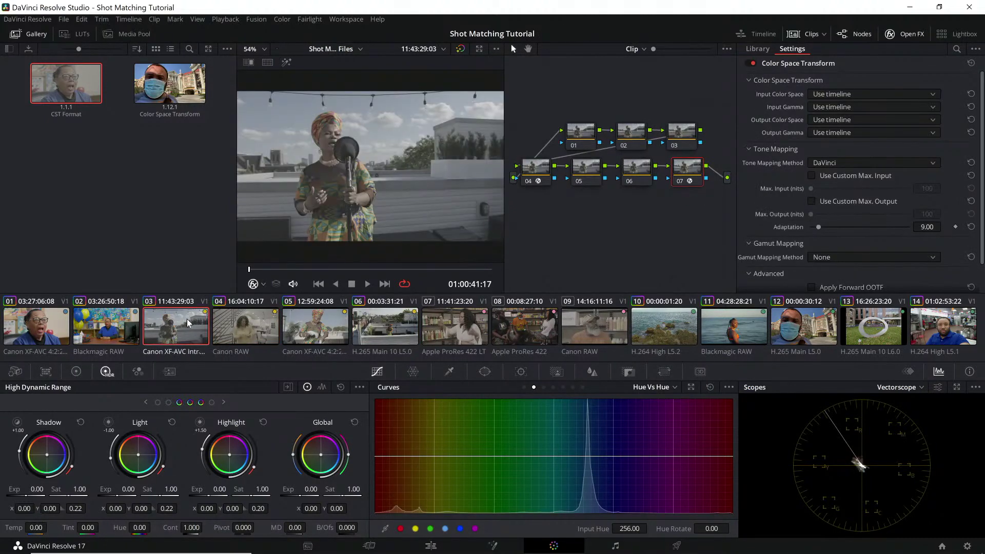
click(547, 177)
click(887, 94)
scroll(867, 150, down, 6)
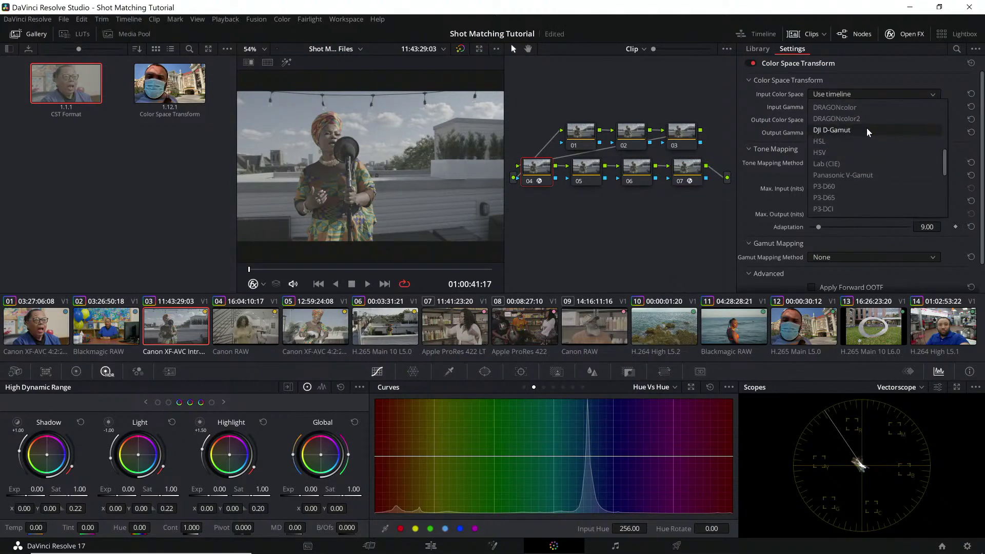
scroll(870, 126, up, 2)
click(873, 132)
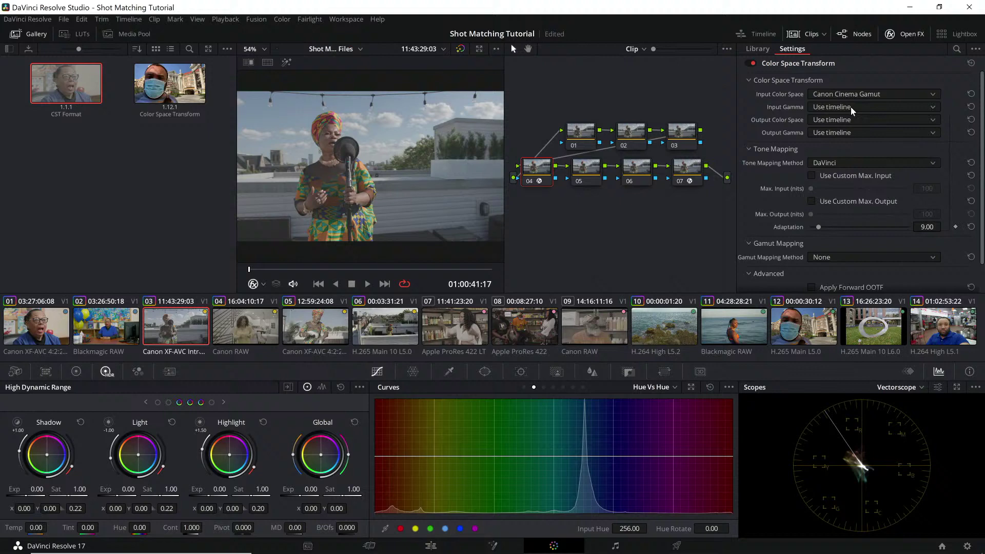
click(850, 107)
scroll(856, 154, down, 3)
click(851, 153)
click(859, 118)
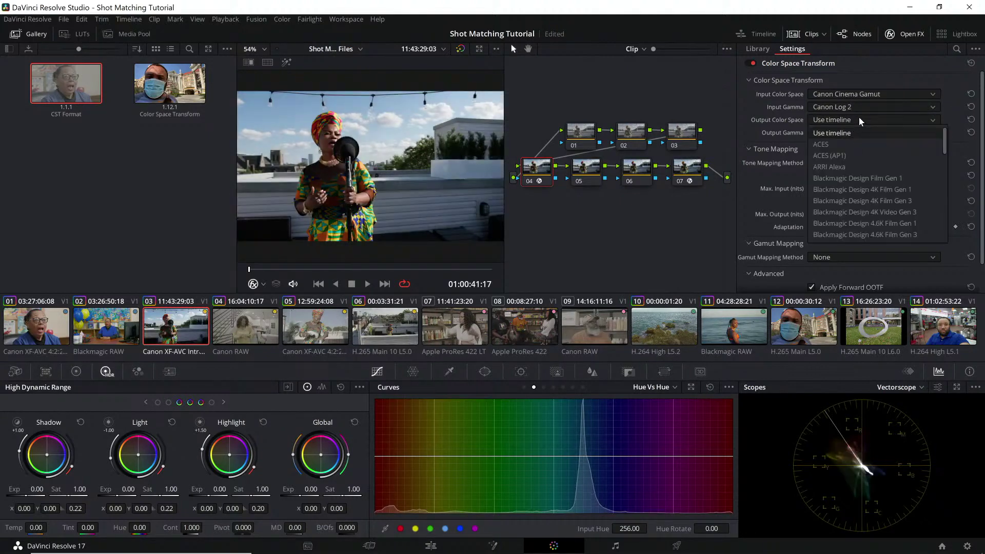
click(860, 146)
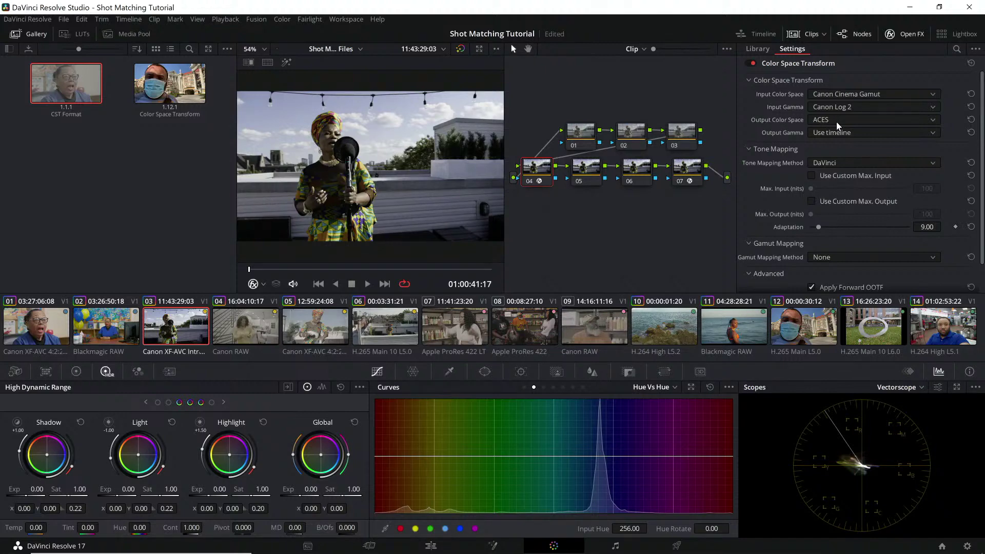
click(844, 135)
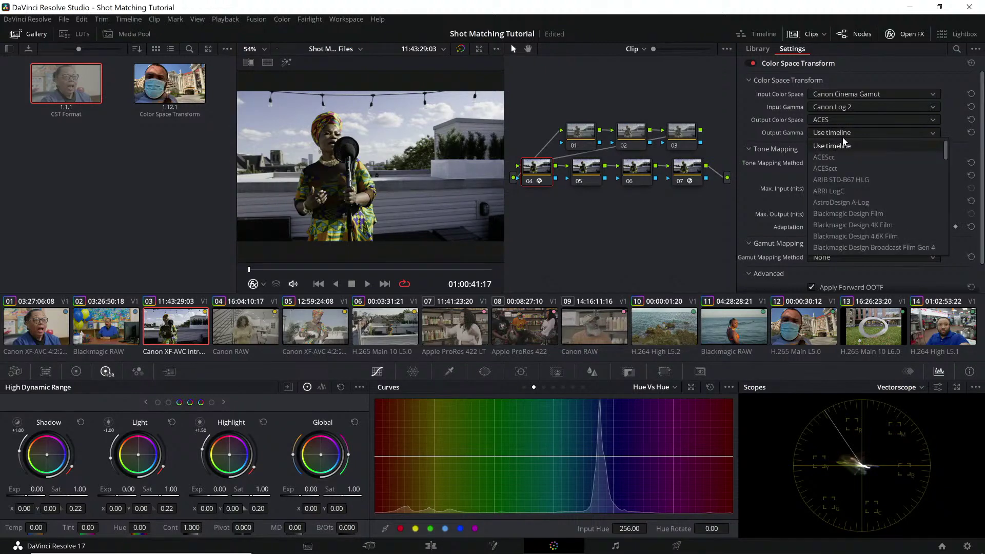
click(839, 171)
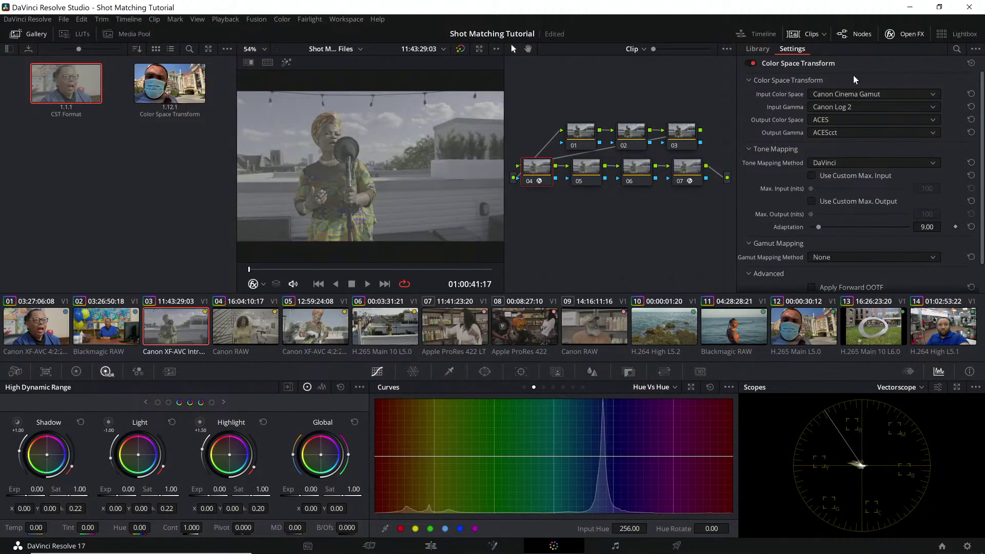
Set clip 04's CST to convert Canon Cinema Gamut/Canon Log 2 into ACES/ACEScct.
click(253, 329)
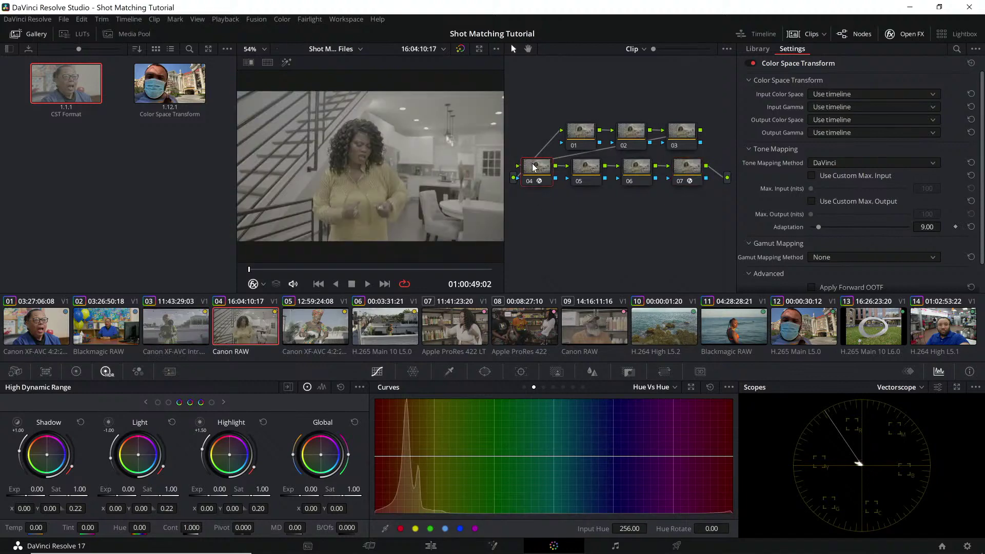
click(913, 93)
click(844, 119)
click(851, 108)
click(844, 143)
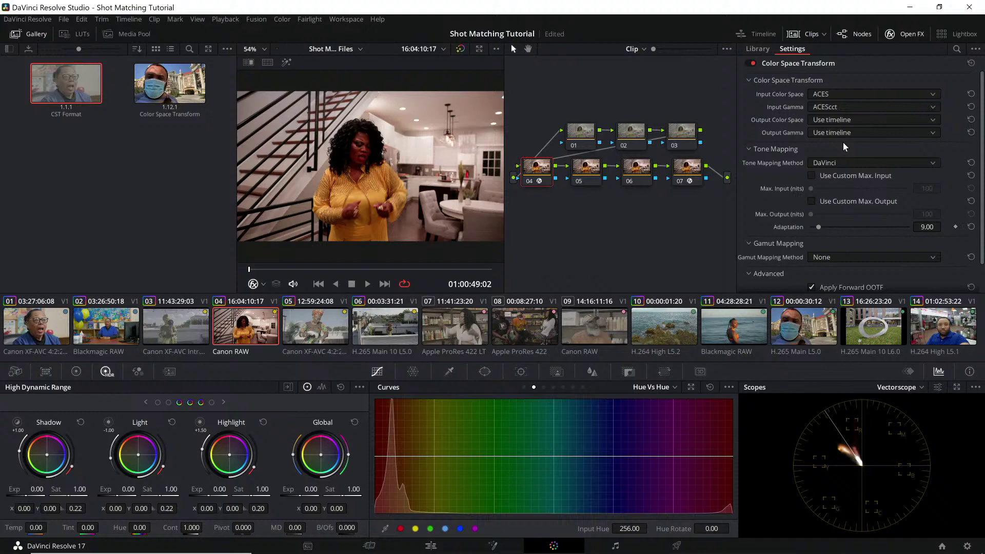
click(841, 94)
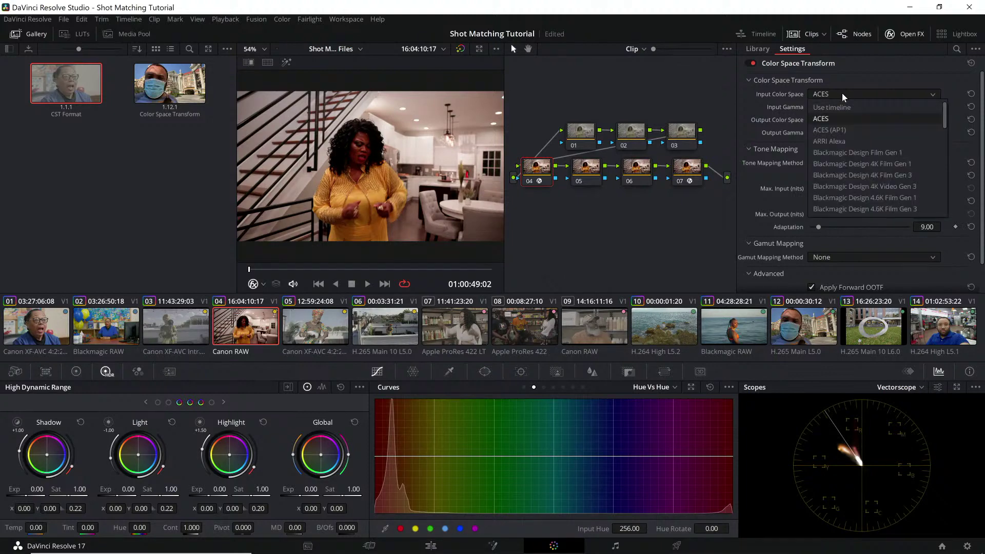
click(855, 163)
click(840, 106)
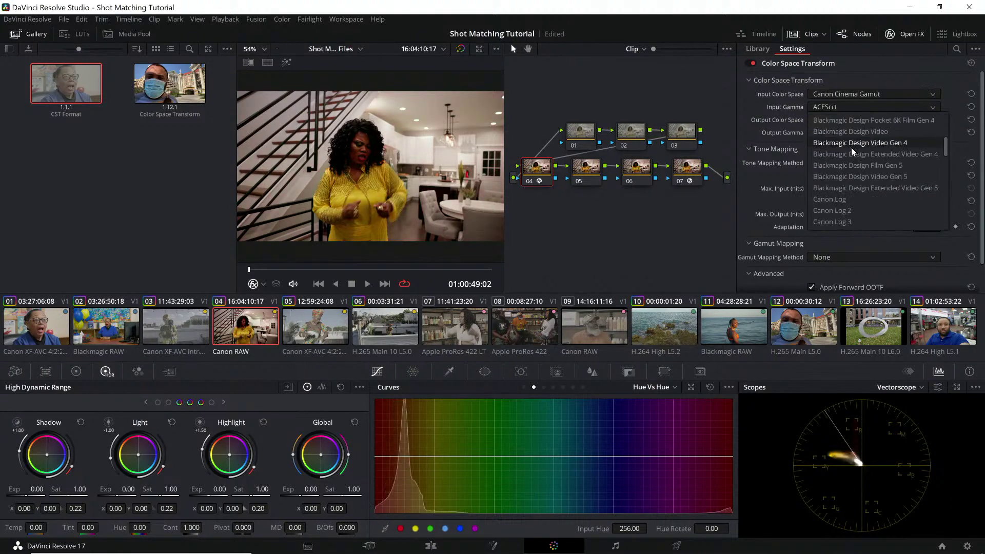
click(854, 208)
click(832, 119)
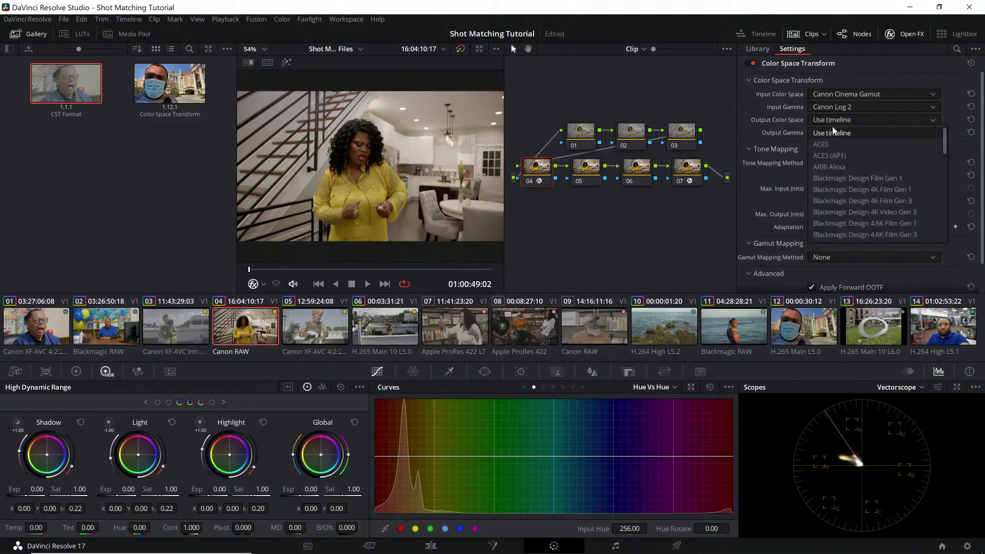
click(833, 145)
click(837, 132)
click(839, 168)
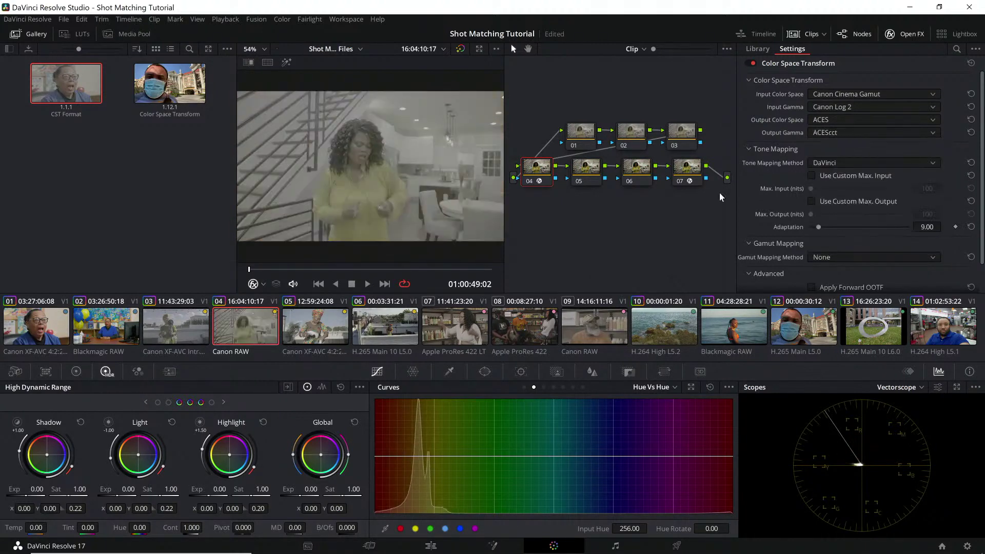
key(Up)
Set clip 05's CST input to Canon Cinema Gamut/Canon Log 2, then open clip 04's Camera Raw settings.
click(250, 326)
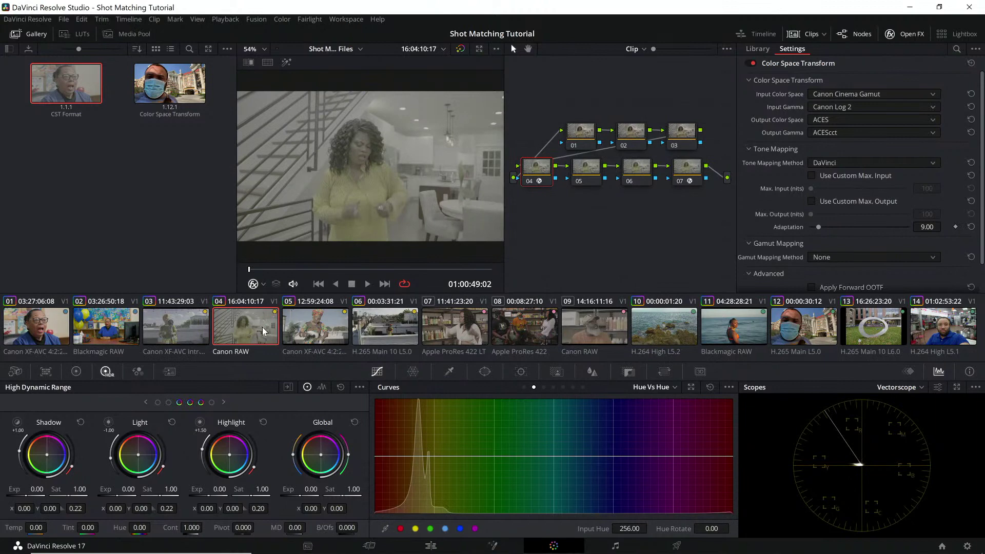
click(338, 325)
click(852, 94)
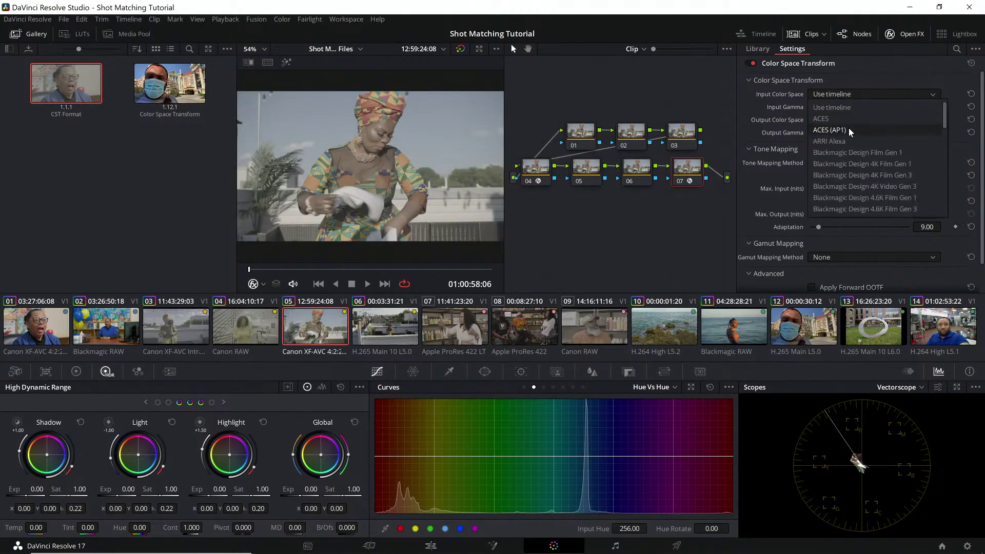
scroll(848, 174, down, 3)
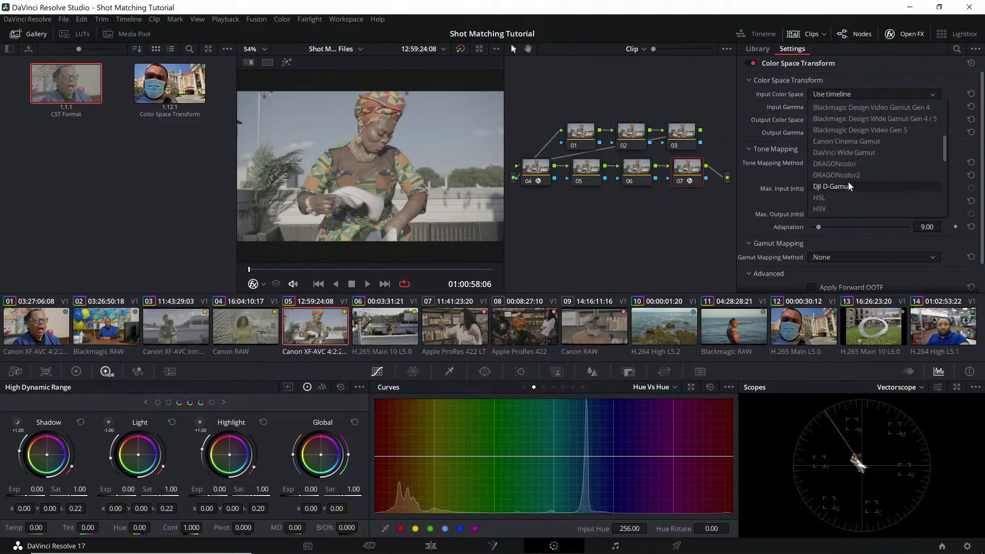
click(856, 141)
click(849, 107)
scroll(852, 170, down, 3)
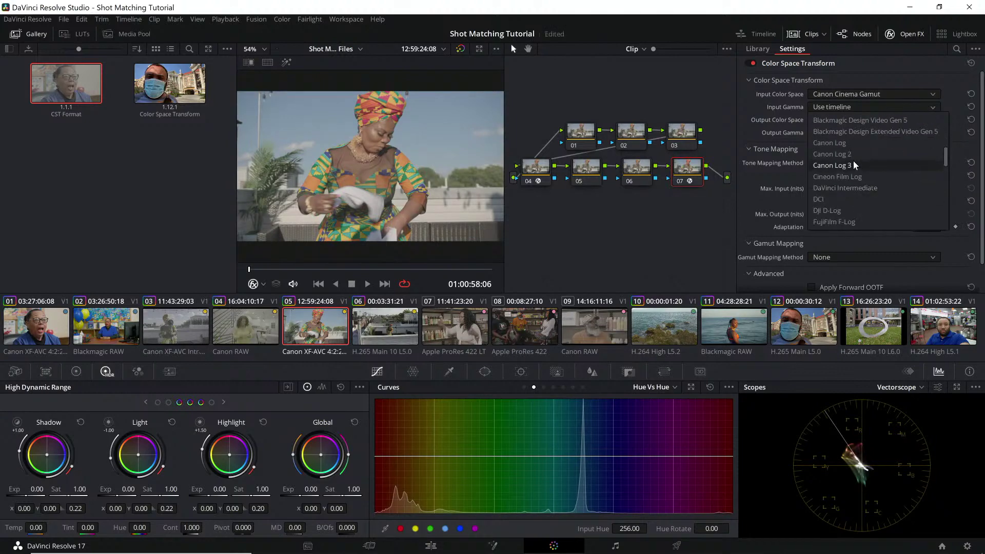
click(853, 161)
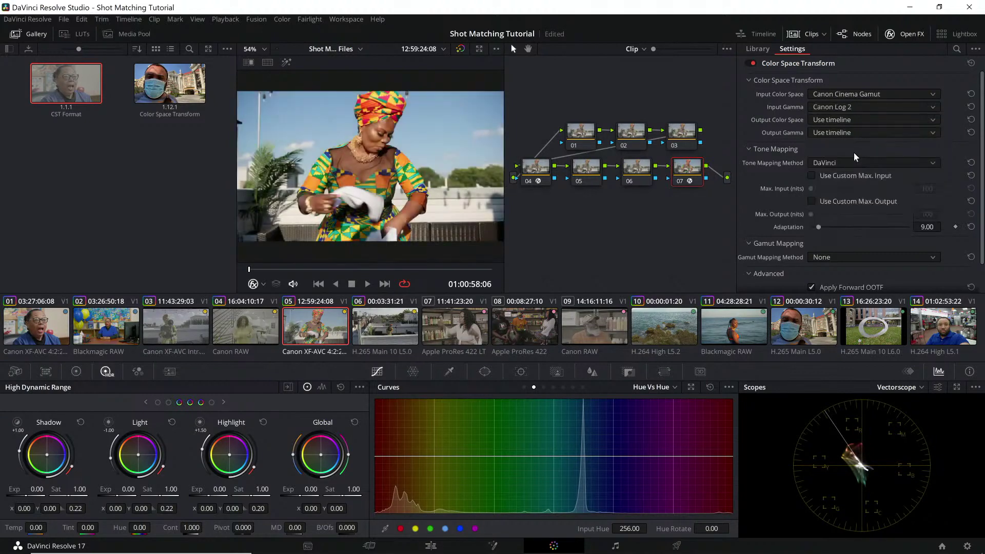
click(249, 321)
click(15, 372)
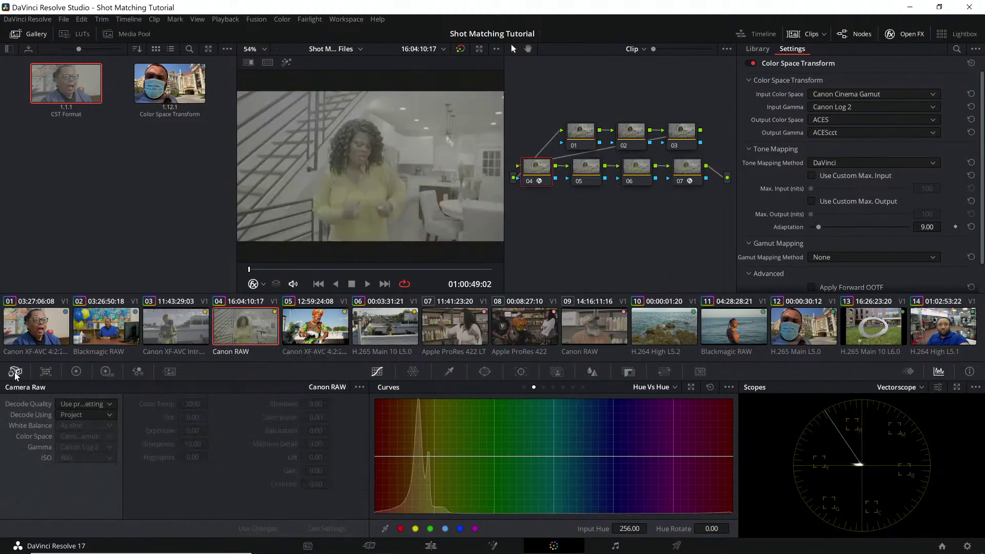
Decode clip 04's raw per clip at full res with ISO 800, and set its CST input gamma to Canon Log 3.
click(100, 405)
click(93, 427)
click(94, 415)
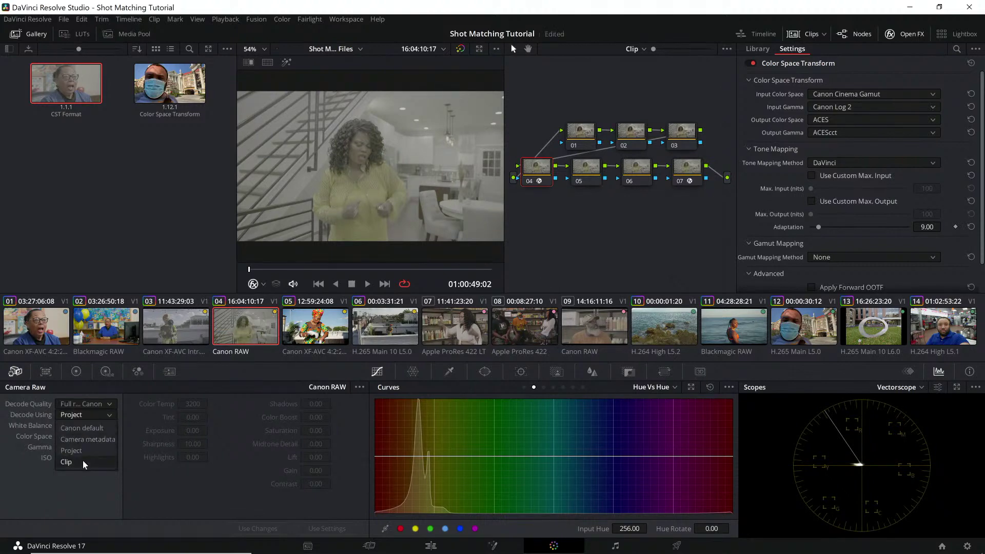
click(82, 460)
click(95, 457)
click(91, 494)
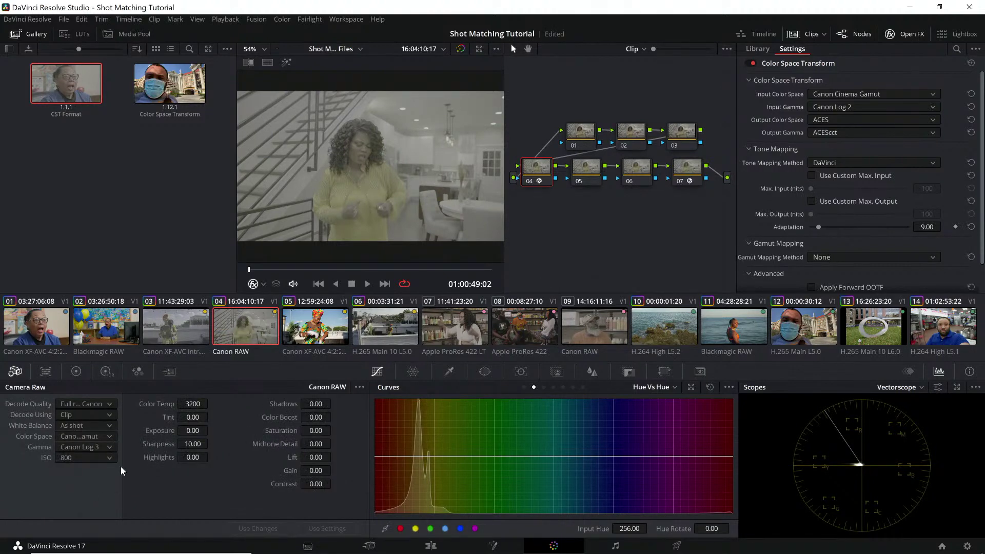
click(891, 108)
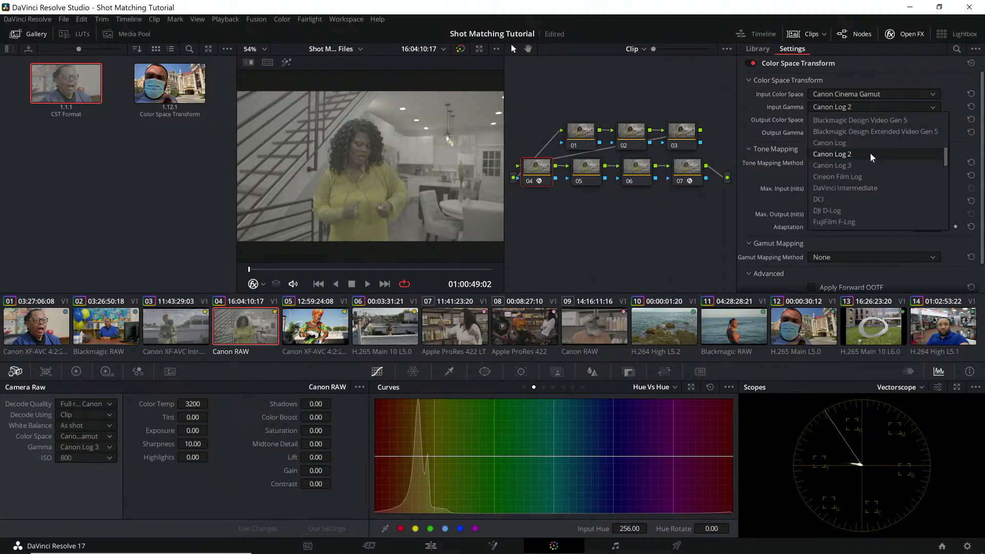
click(870, 152)
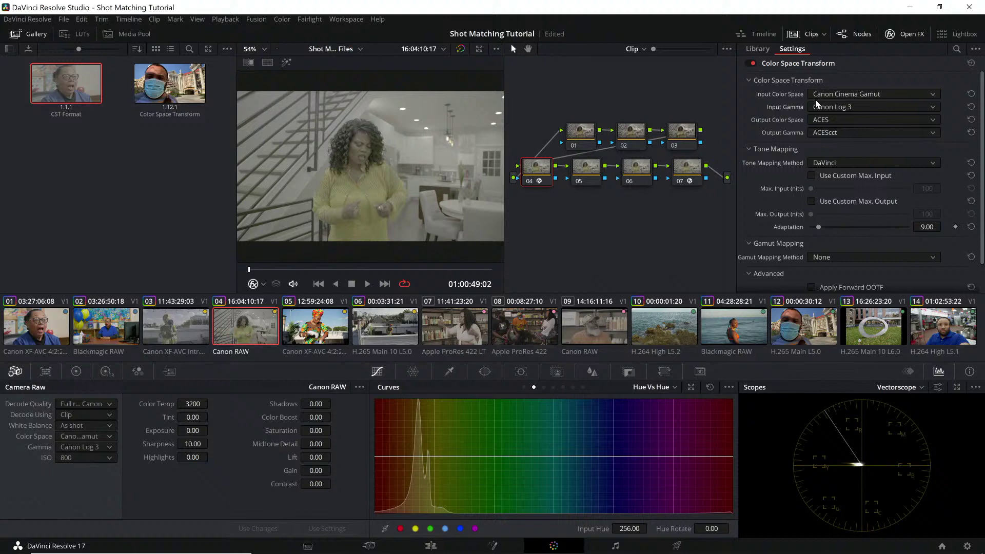
Give clip 05's CST an ACES output colour space with ACEScct output gamma.
click(310, 321)
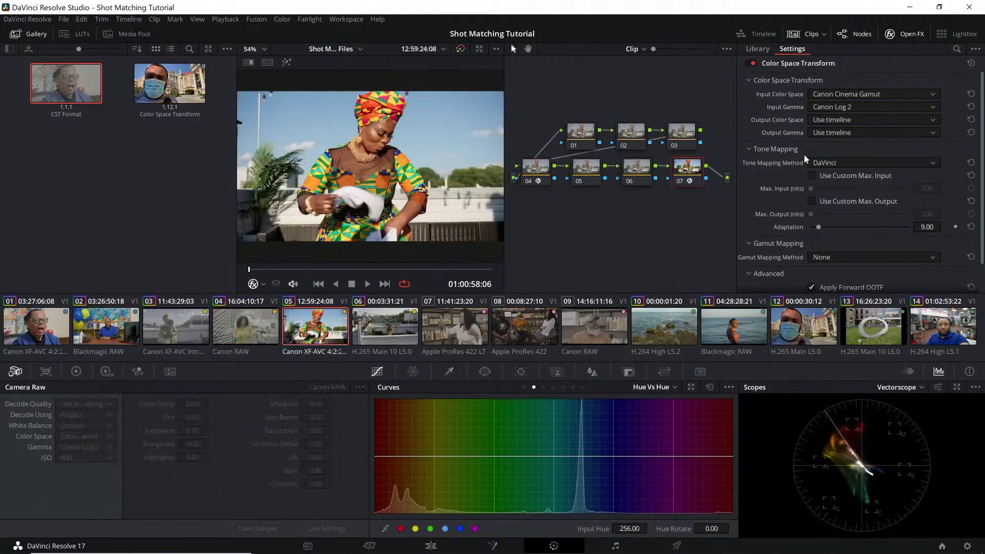
click(851, 124)
click(849, 145)
click(851, 133)
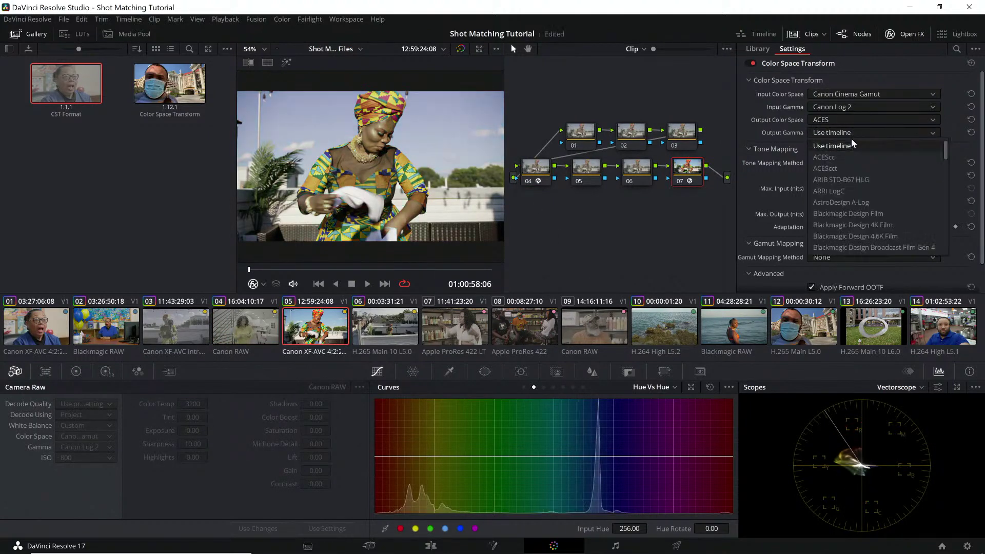
click(845, 167)
click(387, 339)
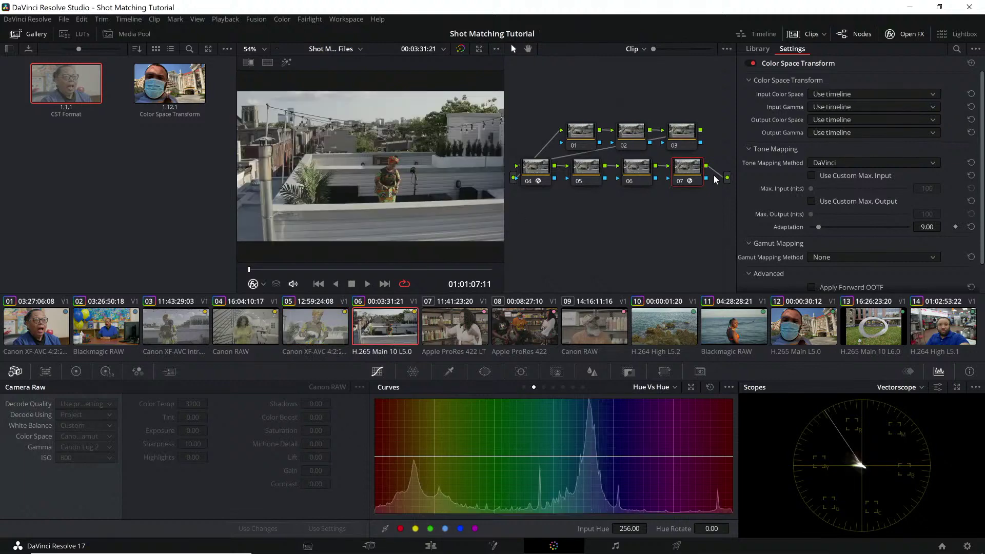
click(871, 94)
scroll(857, 154, down, 3)
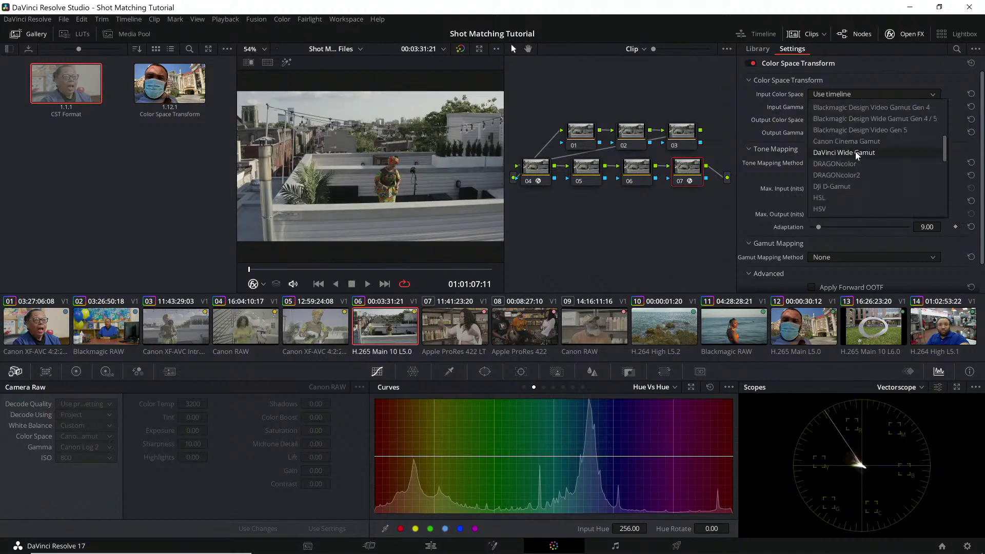
Set clip 06's CST to input DJI D-Gamut/DJI D-Log and output ACES/ACEScct.
click(856, 185)
click(872, 107)
scroll(852, 187, down, 5)
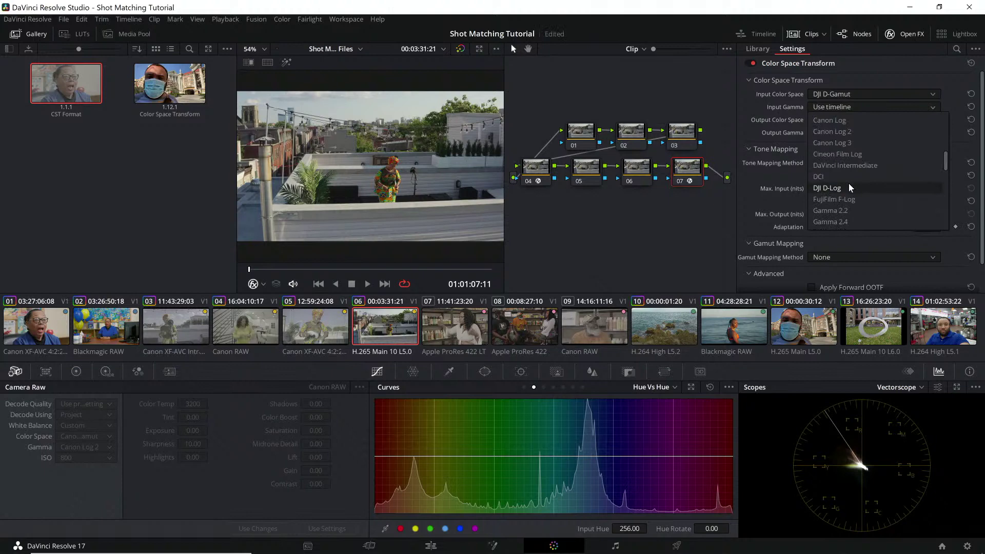
click(844, 188)
click(856, 118)
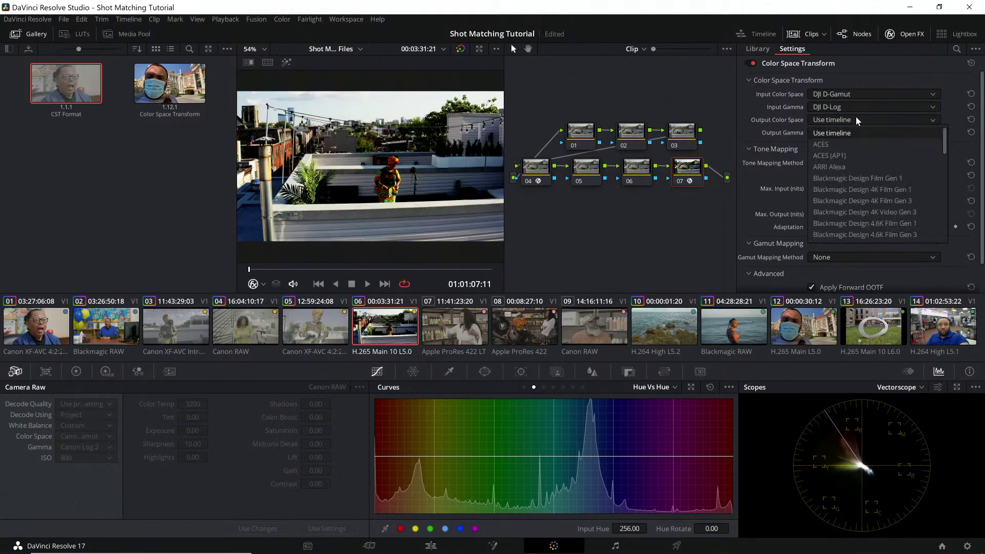
click(852, 144)
click(855, 133)
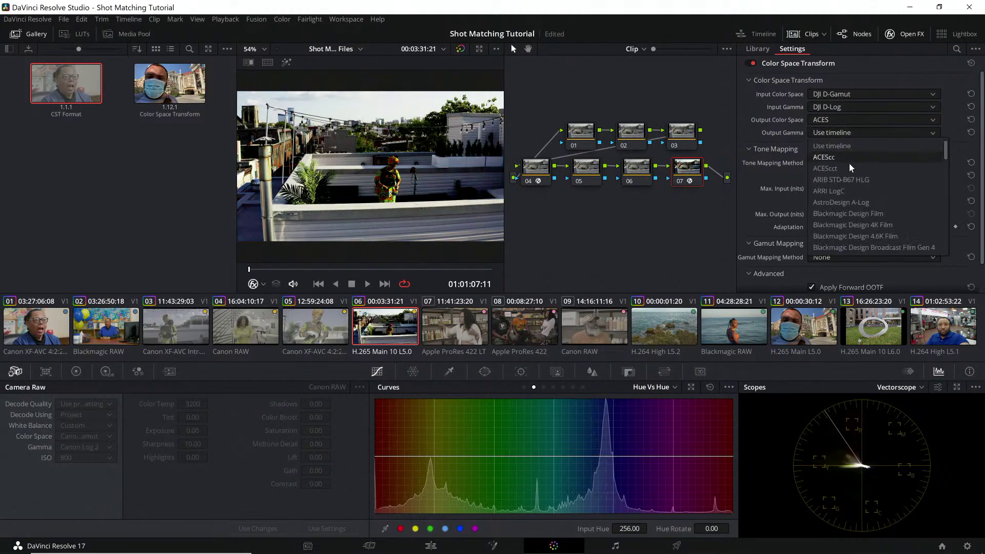
click(845, 167)
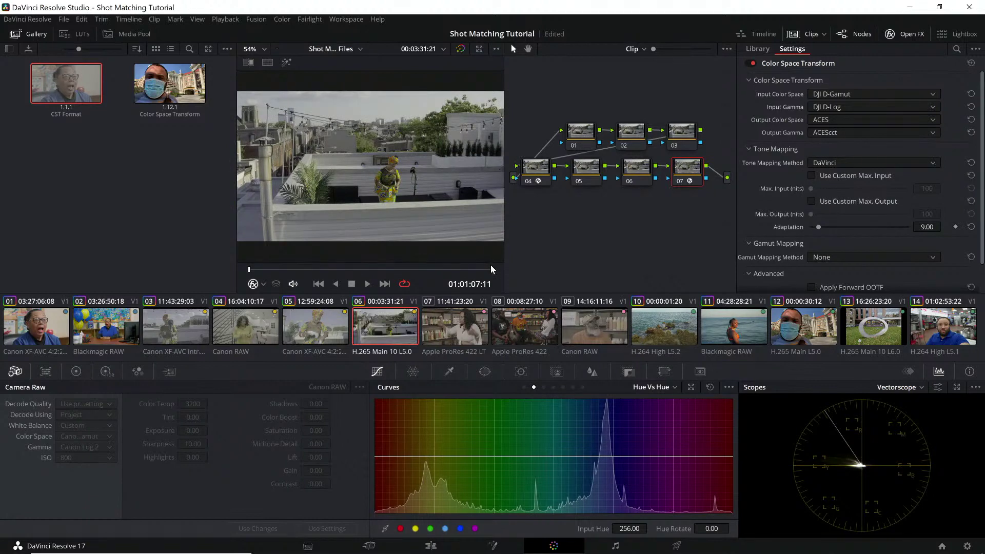
Set clip 03's node 07 CST to ACES/ACEScct input, Rec.709 output, with timeline output gamma.
click(185, 330)
click(687, 167)
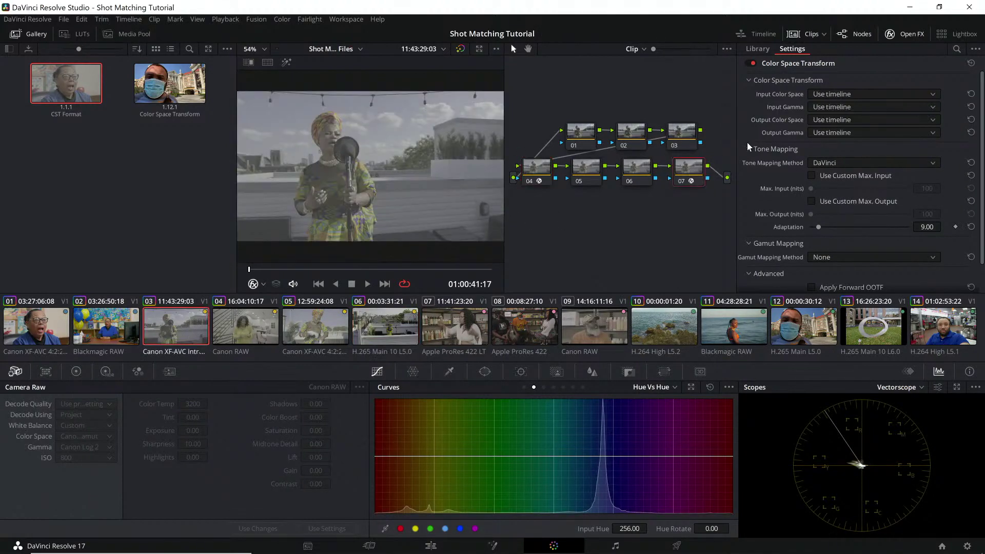
click(843, 95)
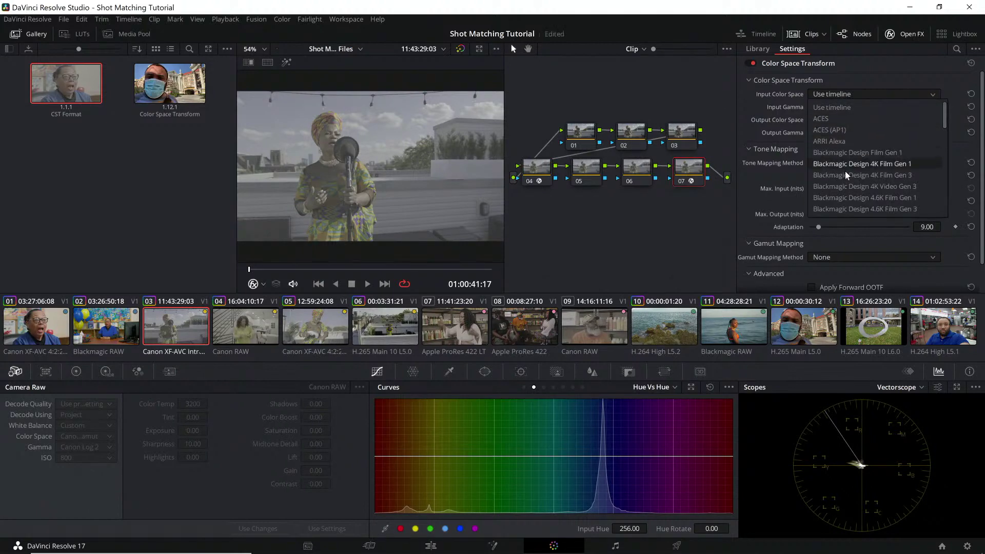
scroll(844, 175, down, 5)
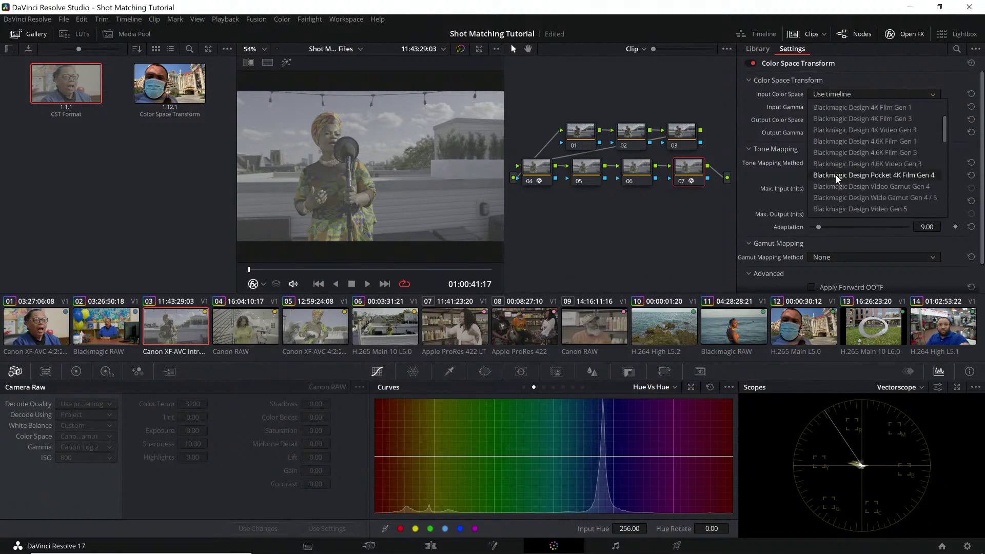
scroll(835, 175, up, 1)
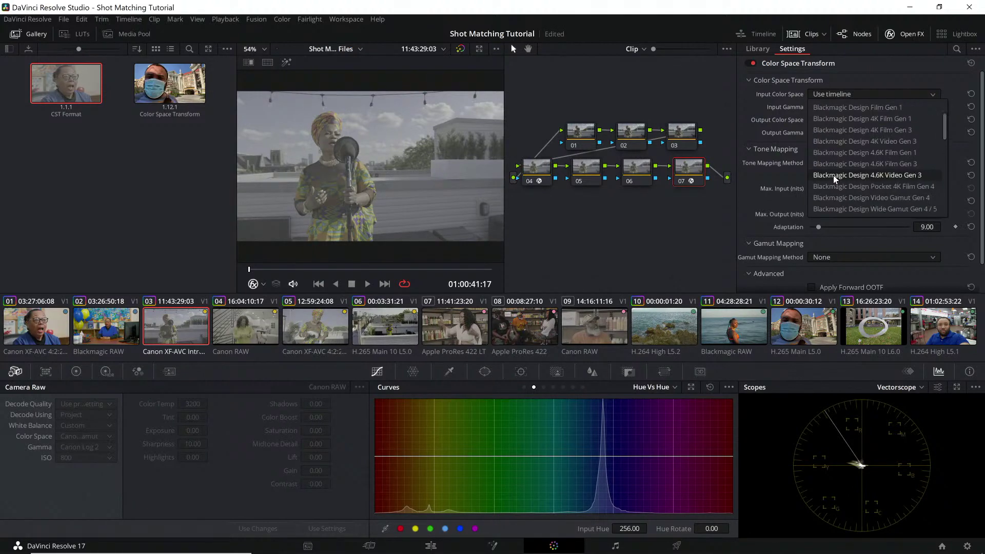
scroll(844, 124, up, 5)
click(850, 118)
click(853, 107)
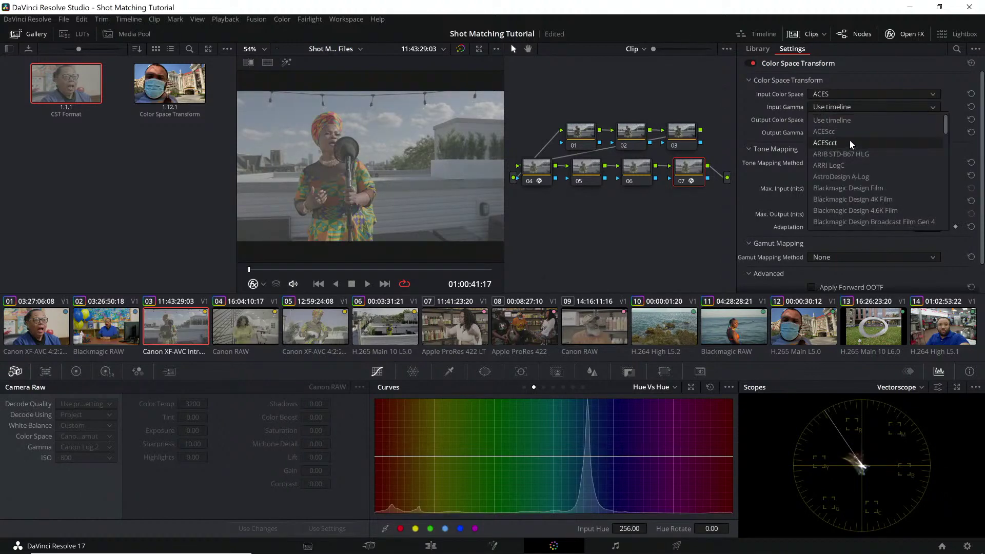
click(849, 142)
click(848, 118)
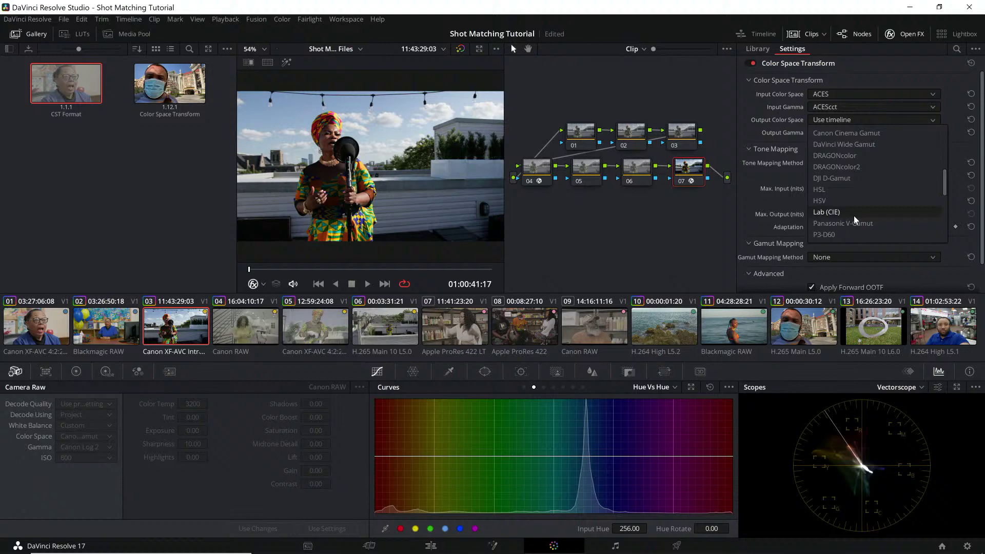
scroll(852, 211, down, 3)
click(847, 193)
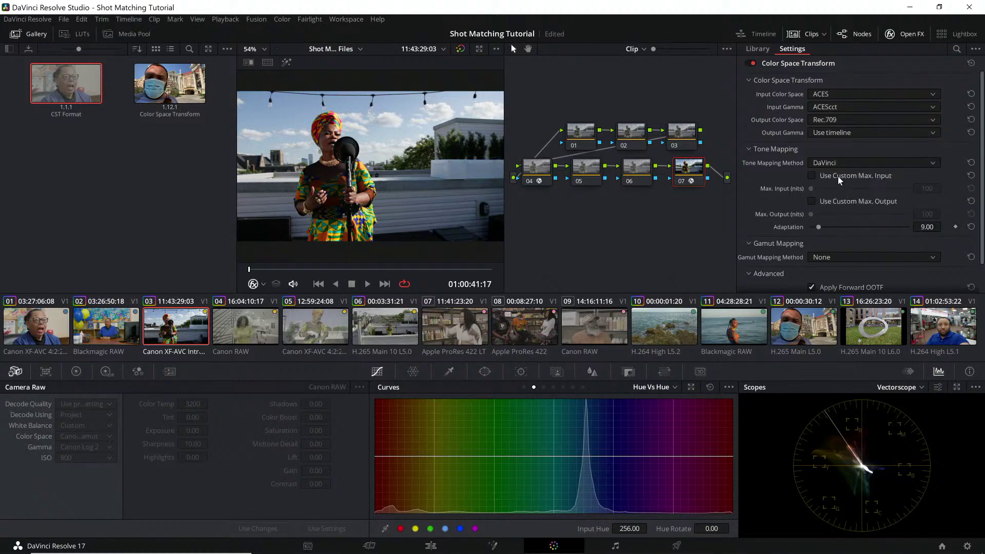
click(842, 131)
scroll(855, 195, down, 5)
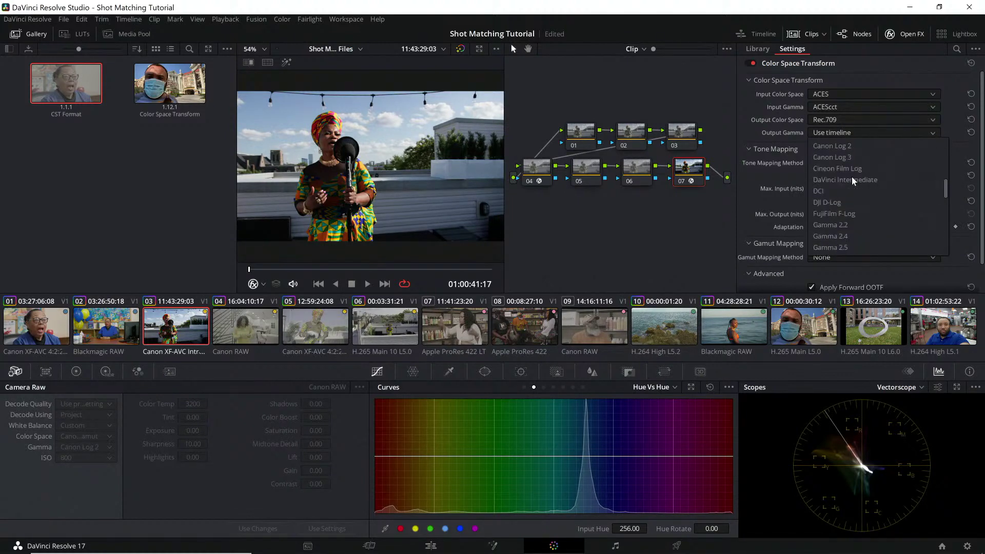
click(739, 215)
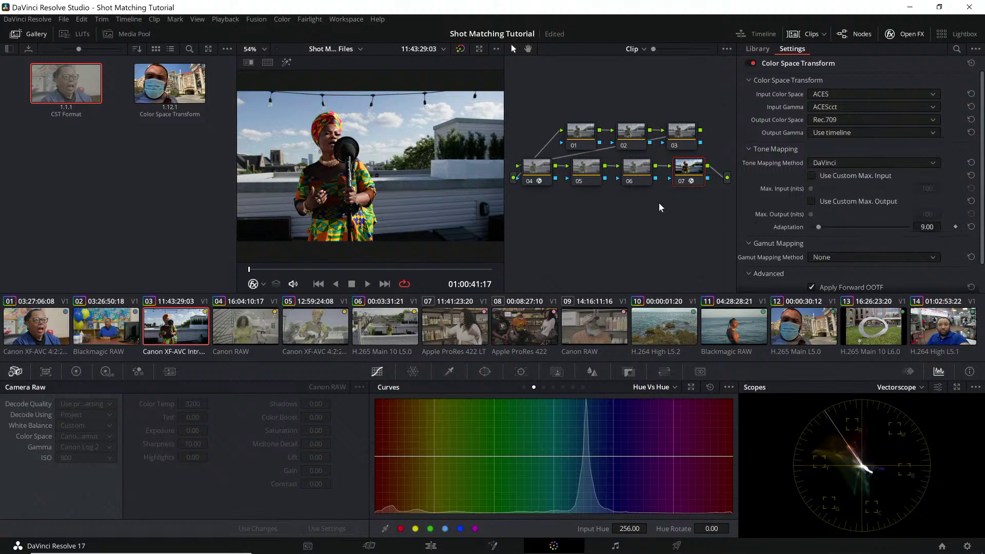
Set clip 04's node 07 CST input to ACES/ACEScct and output to Rec.709.
click(220, 340)
click(855, 94)
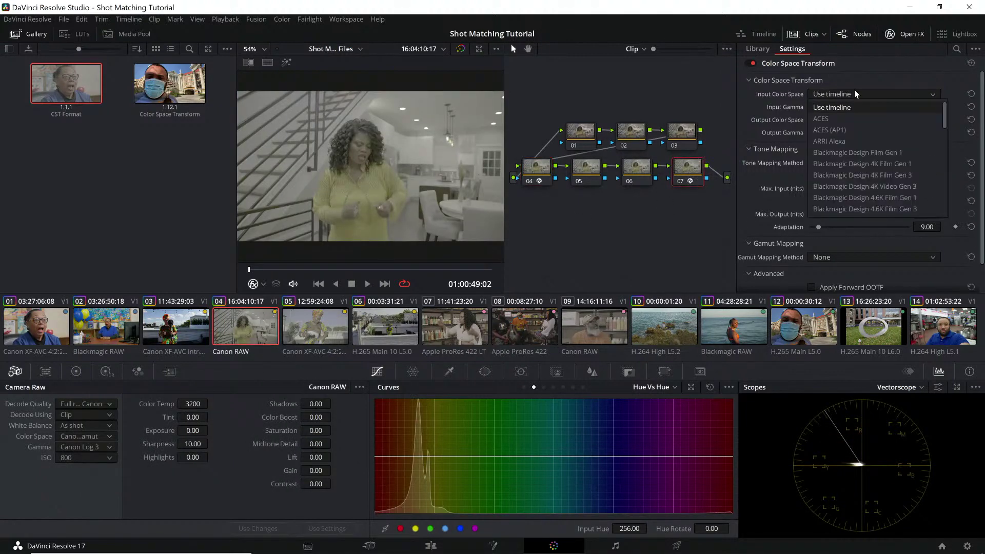
click(851, 118)
click(855, 107)
click(848, 140)
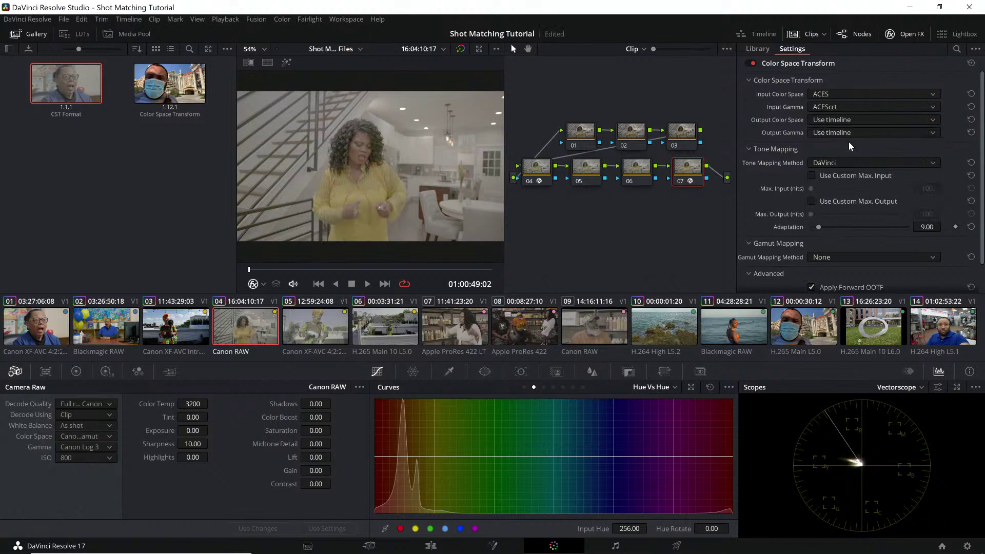
click(851, 118)
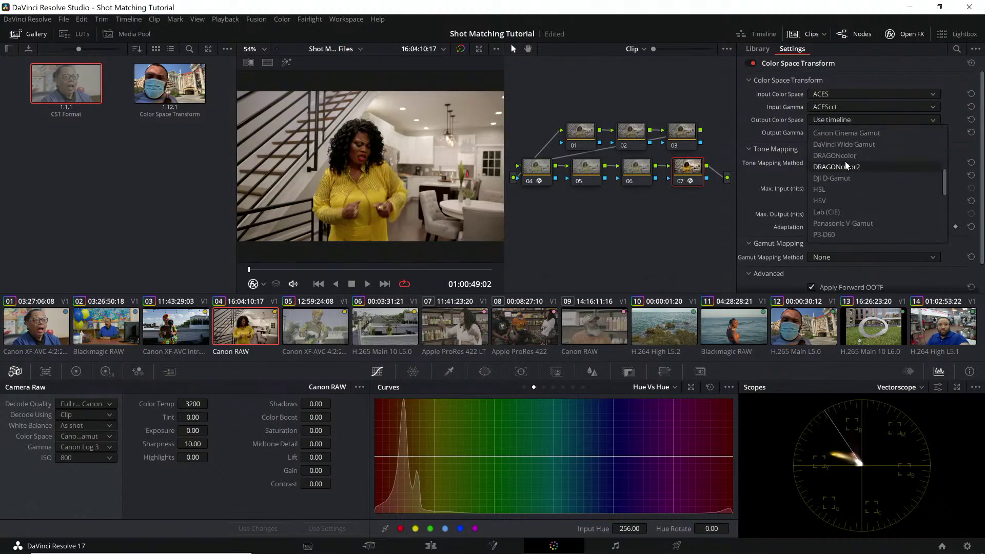
scroll(848, 194, down, 4)
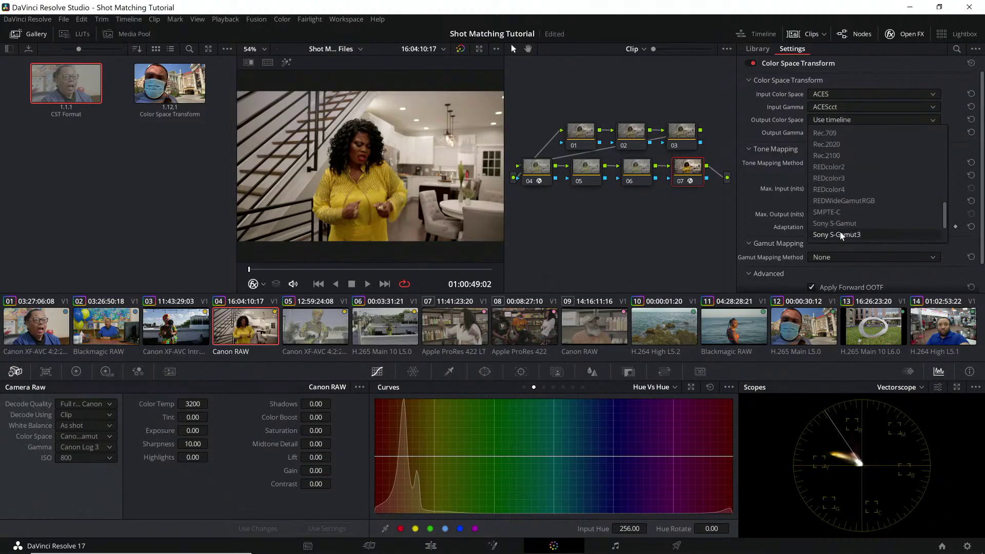
scroll(843, 191, up, 3)
click(853, 200)
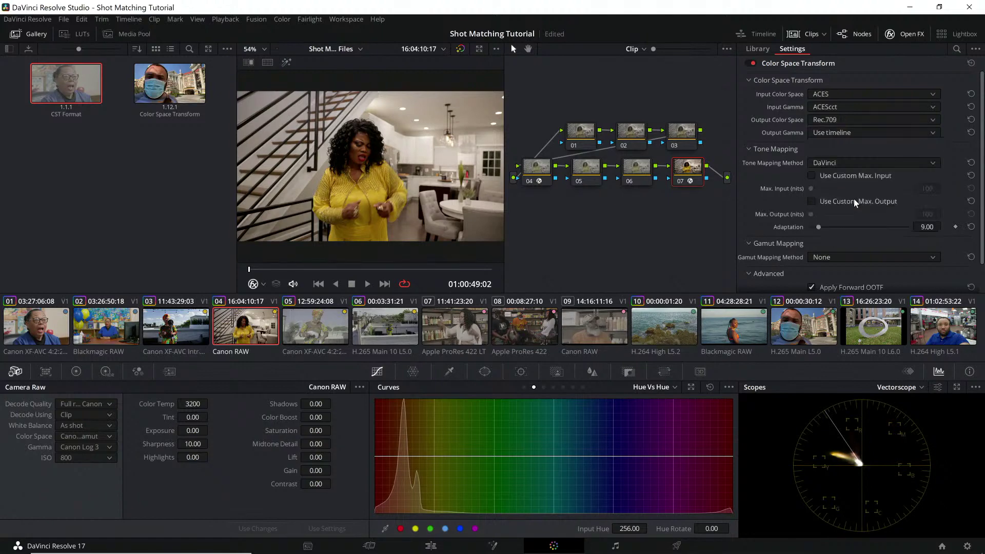
Set clip 05's node 04 CST to convert Canon Cinema Gamut/Canon Log 2 into ACES/ACEScct.
click(308, 327)
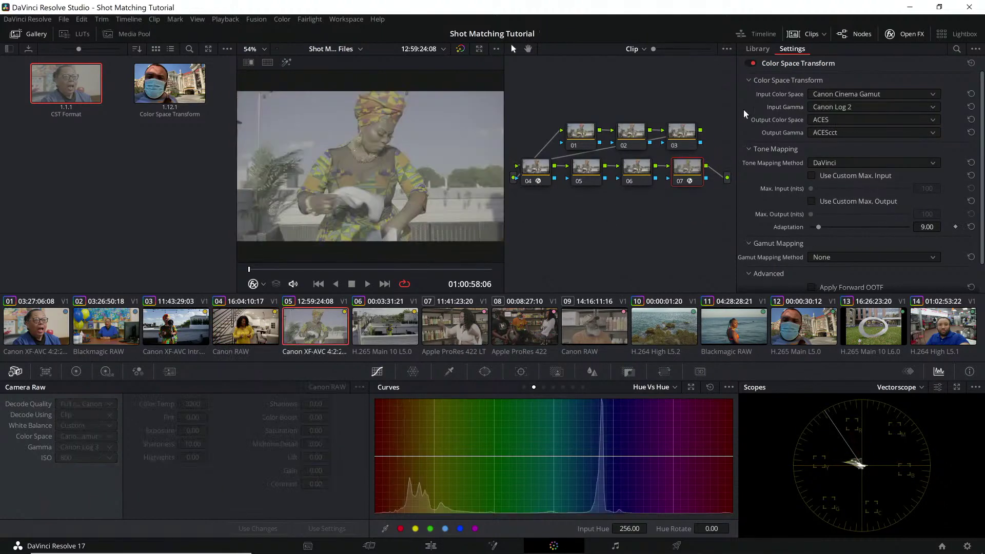
click(832, 95)
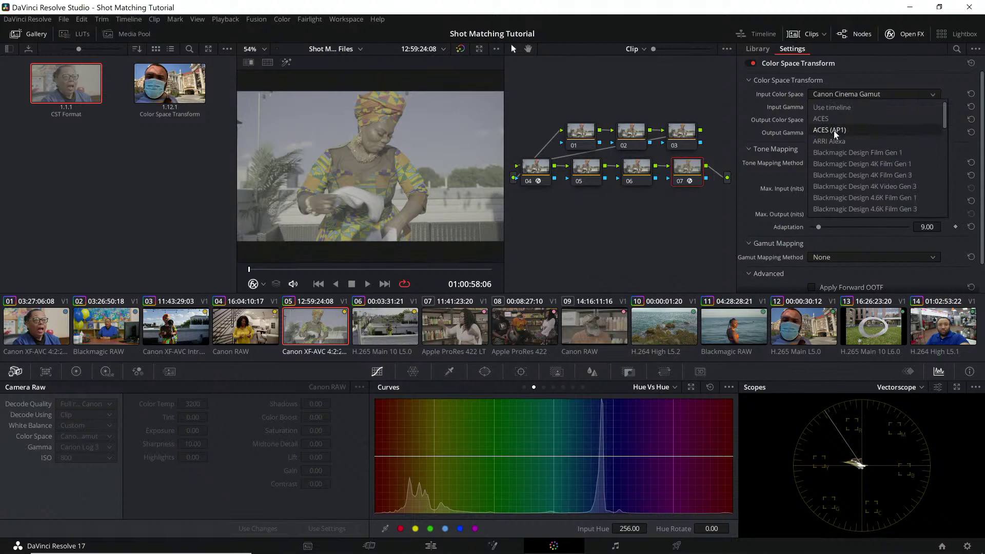
click(839, 119)
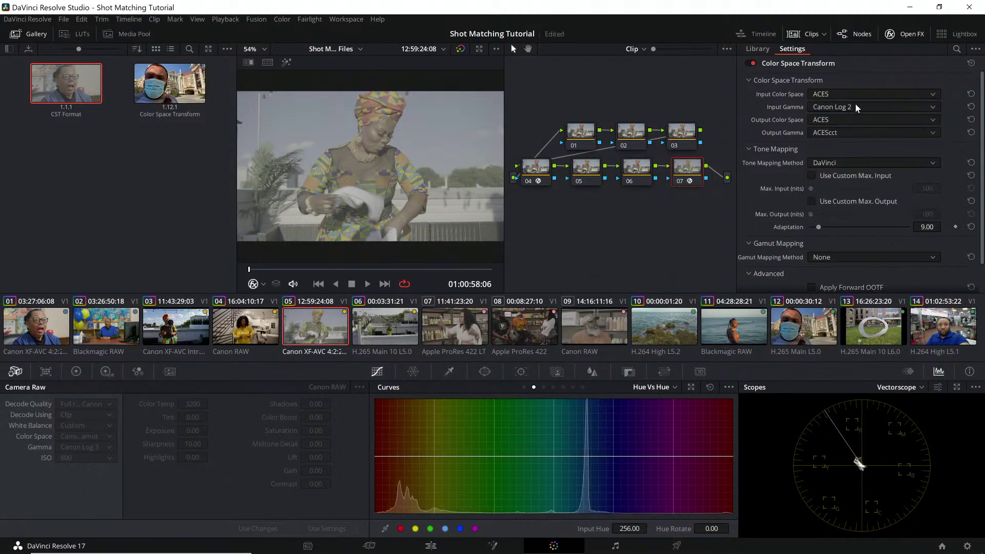
click(855, 104)
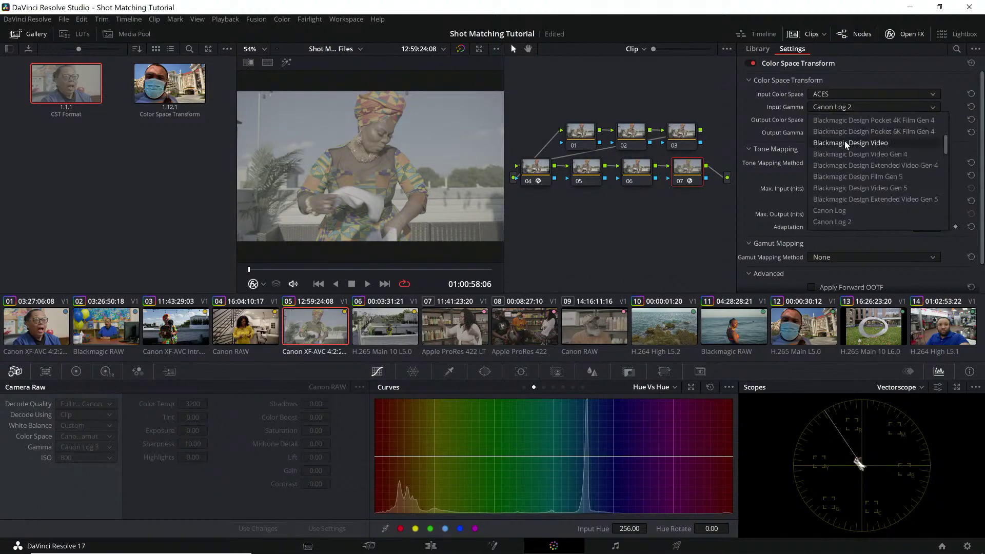
click(540, 176)
click(875, 96)
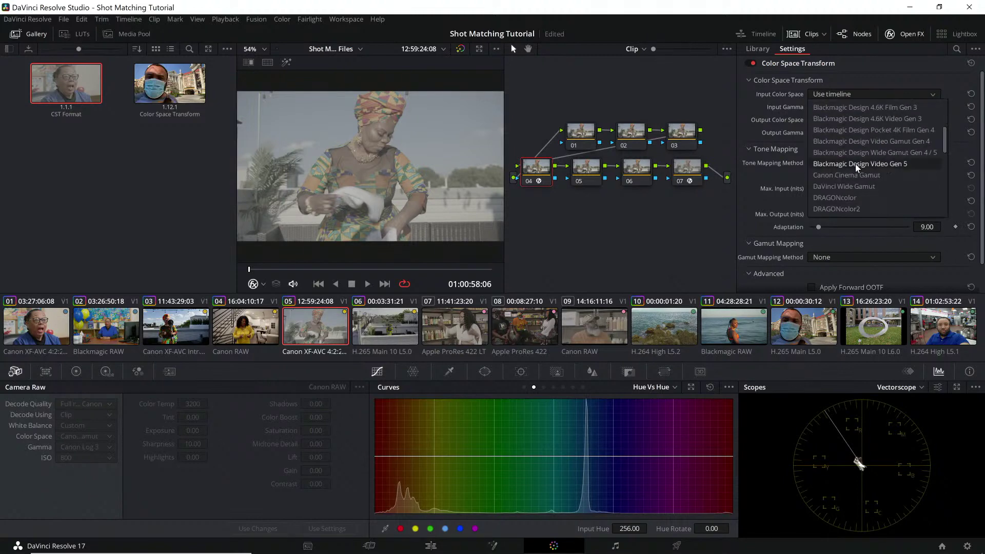
click(856, 172)
click(857, 107)
scroll(863, 174, down, 3)
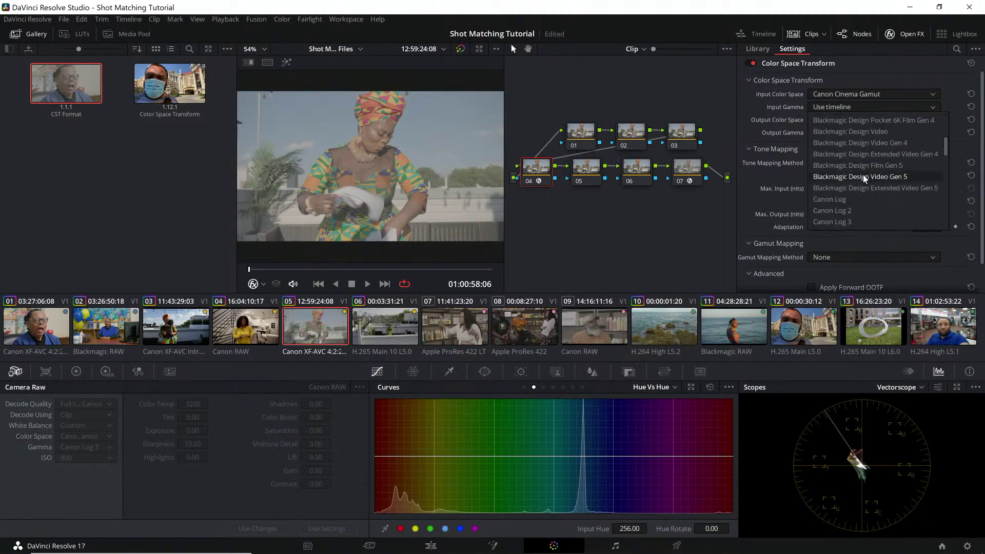
click(858, 207)
click(854, 119)
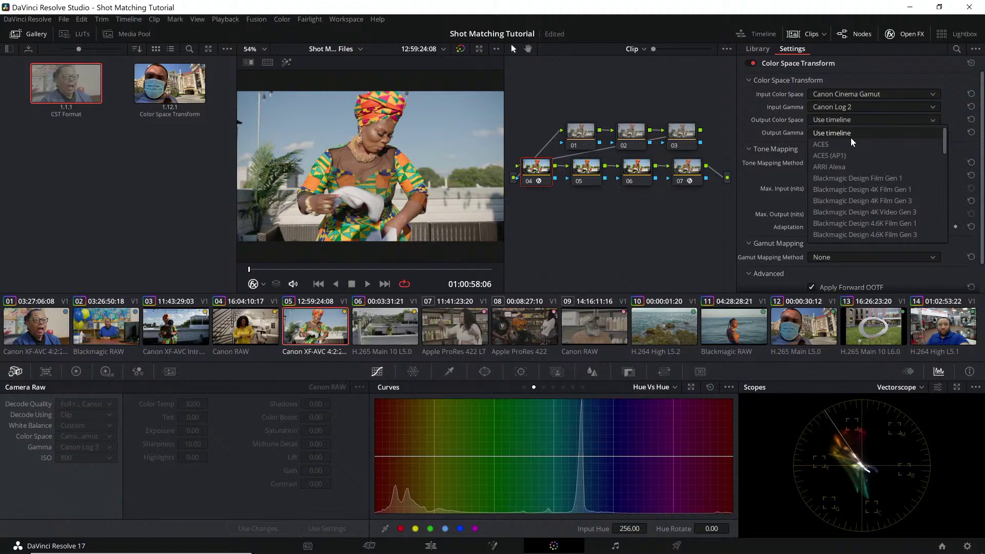
click(852, 144)
click(863, 121)
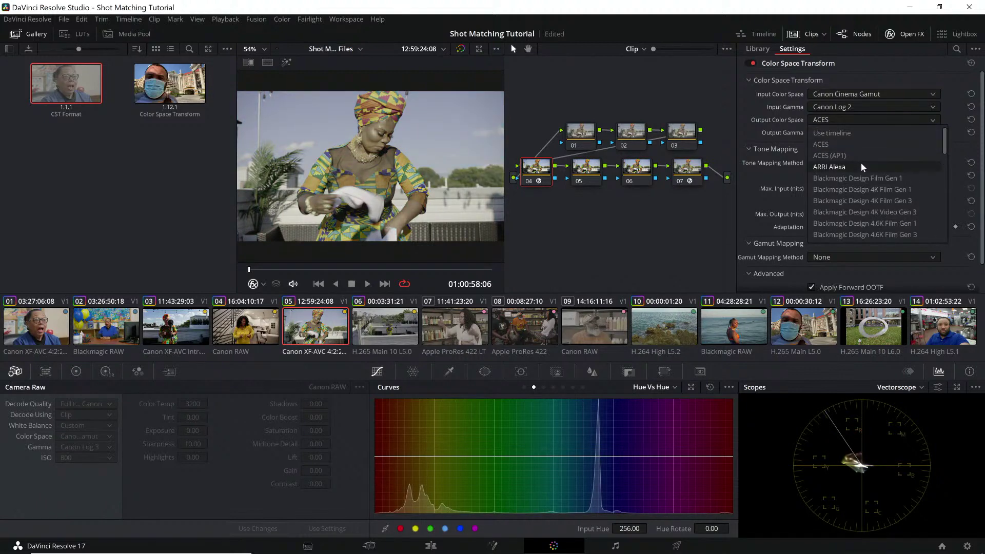
click(858, 149)
click(860, 133)
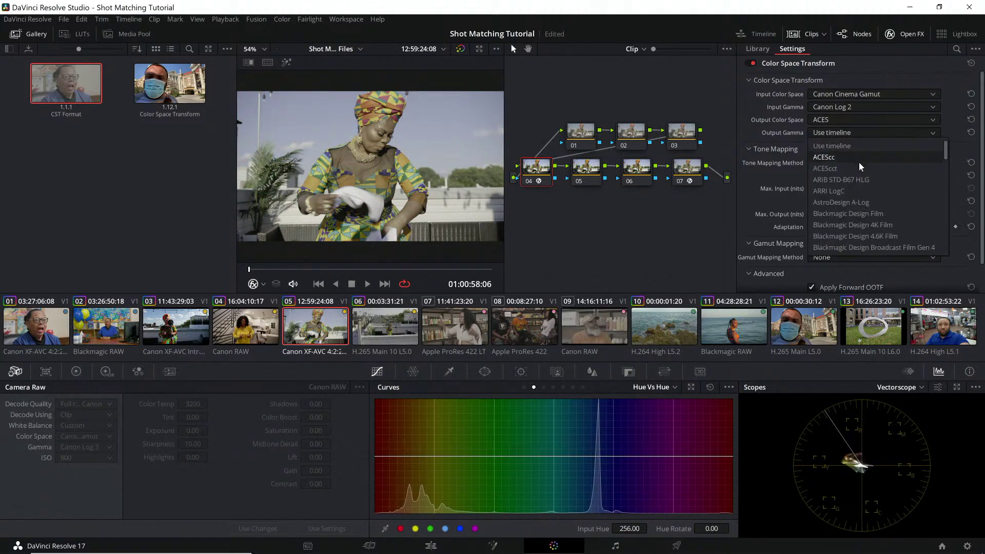
click(859, 162)
Set clip 05's node 07 CST to ACES/ACEScct in, Rec.709 out with Use timeline gamma.
click(687, 173)
click(840, 97)
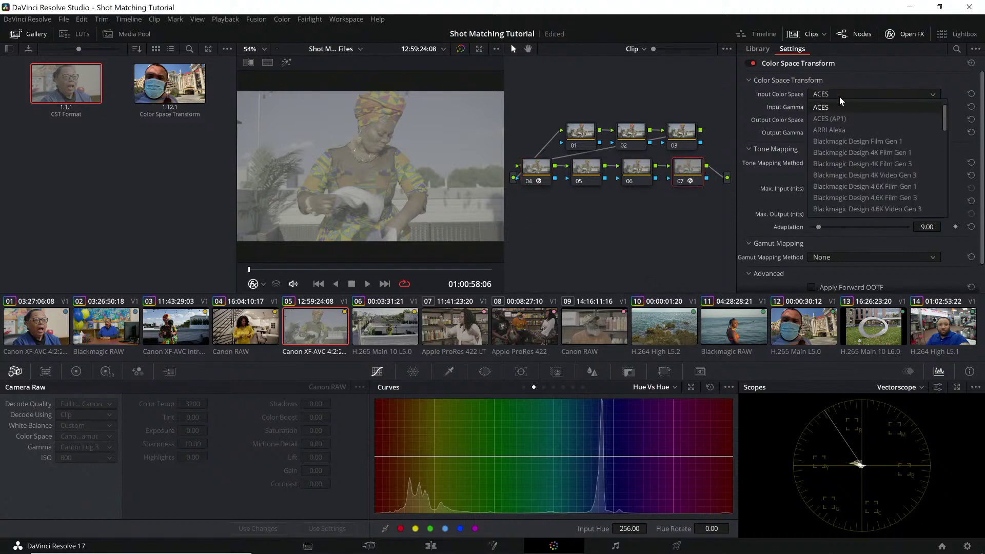
click(839, 96)
click(844, 106)
scroll(833, 185, up, 5)
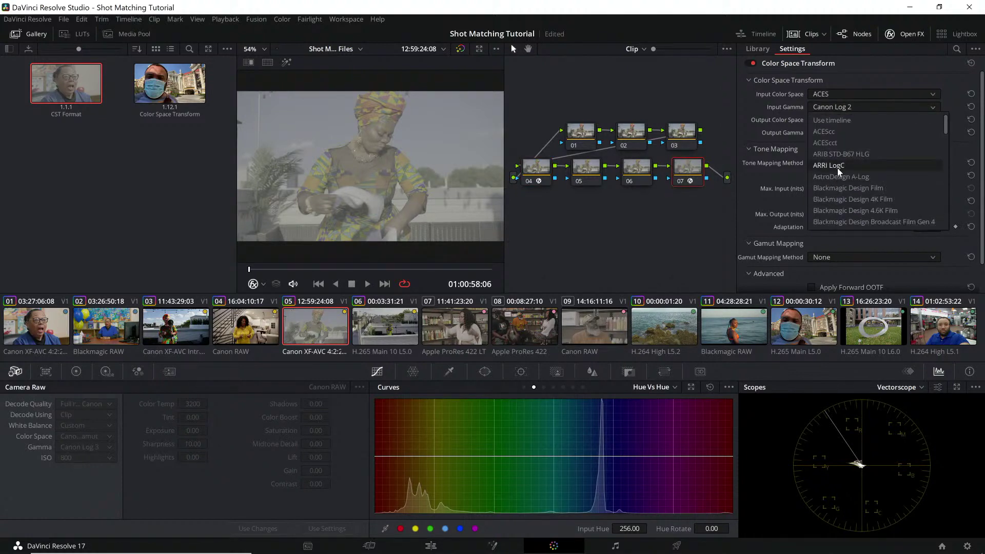
click(842, 143)
click(853, 118)
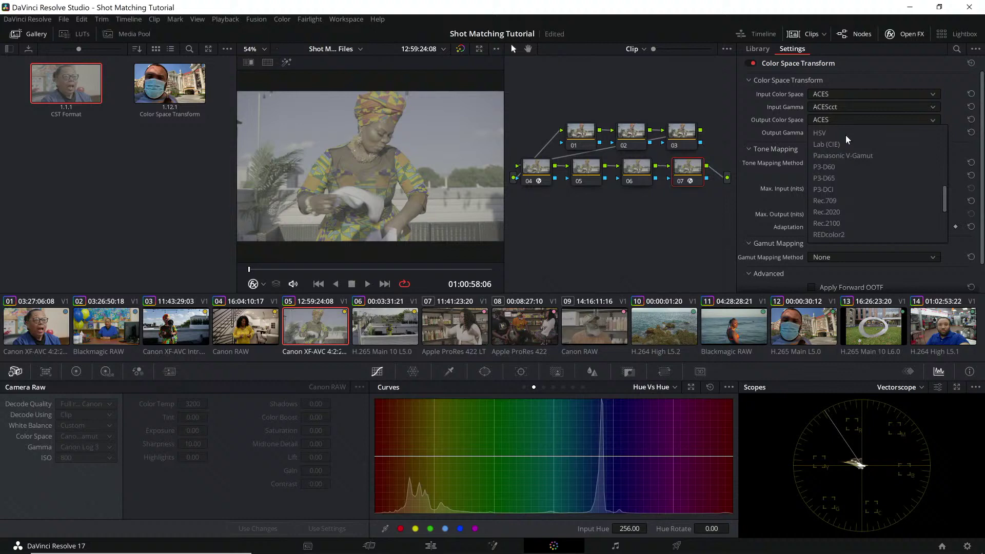
click(848, 163)
click(849, 133)
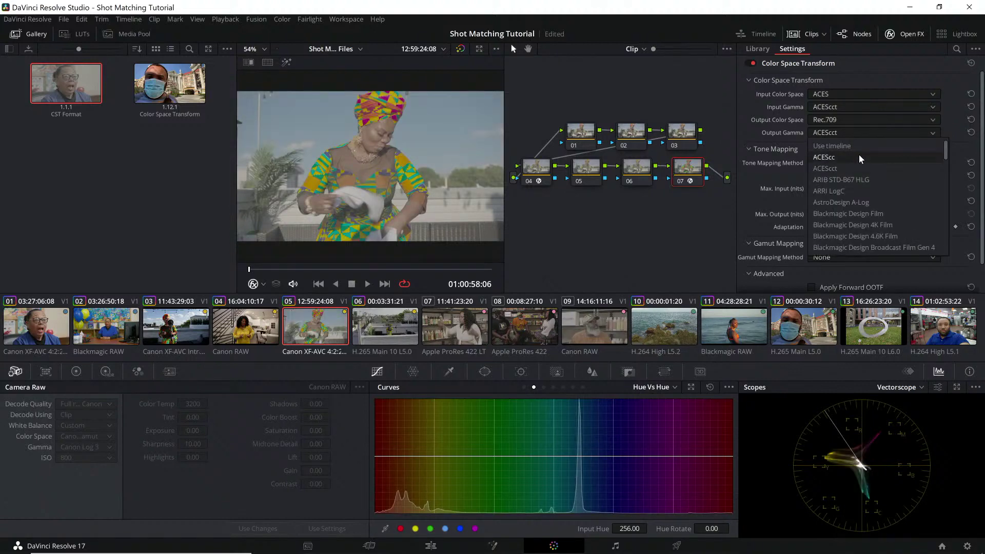
click(859, 154)
click(368, 319)
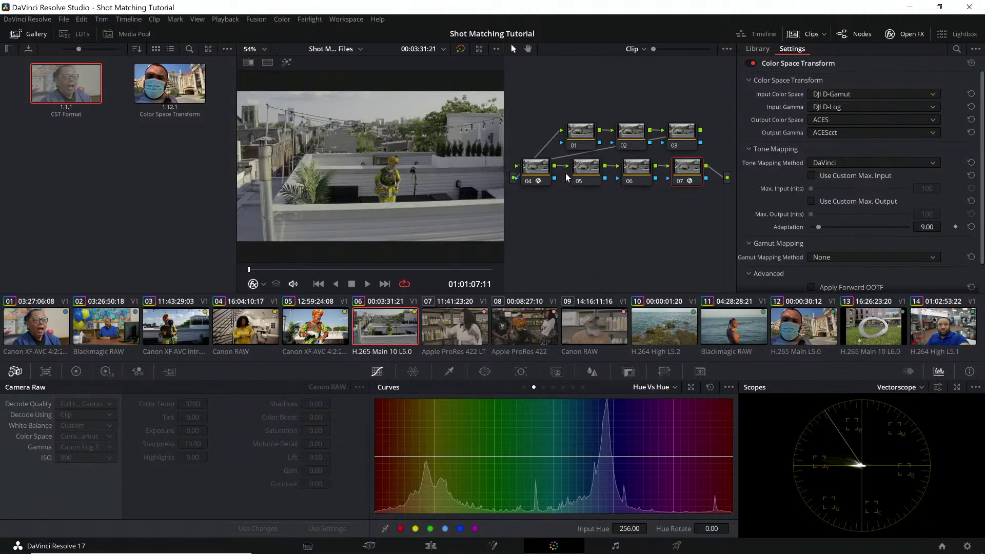
Set node 07's Color Space Transform input to ACES with ACEScct gamma.
click(536, 170)
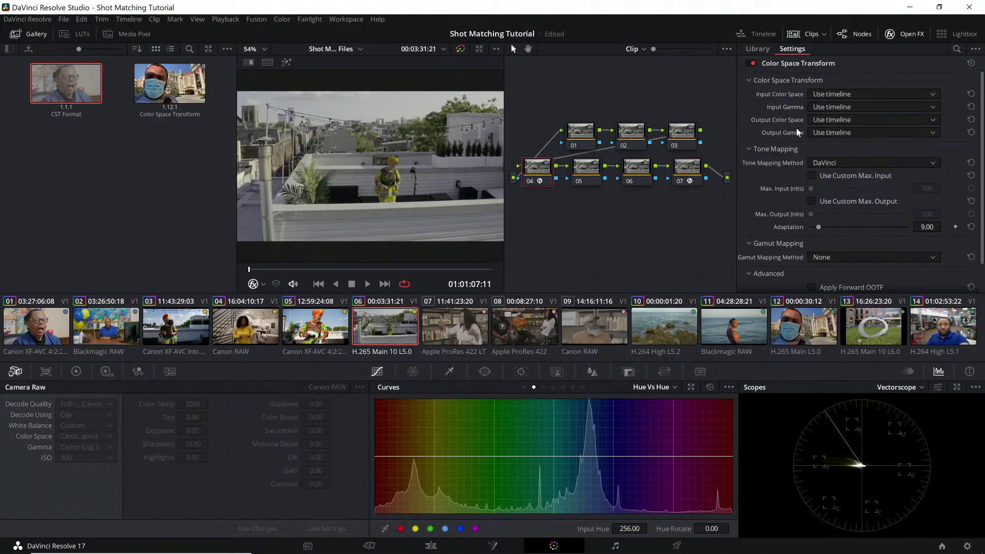
click(690, 167)
click(842, 94)
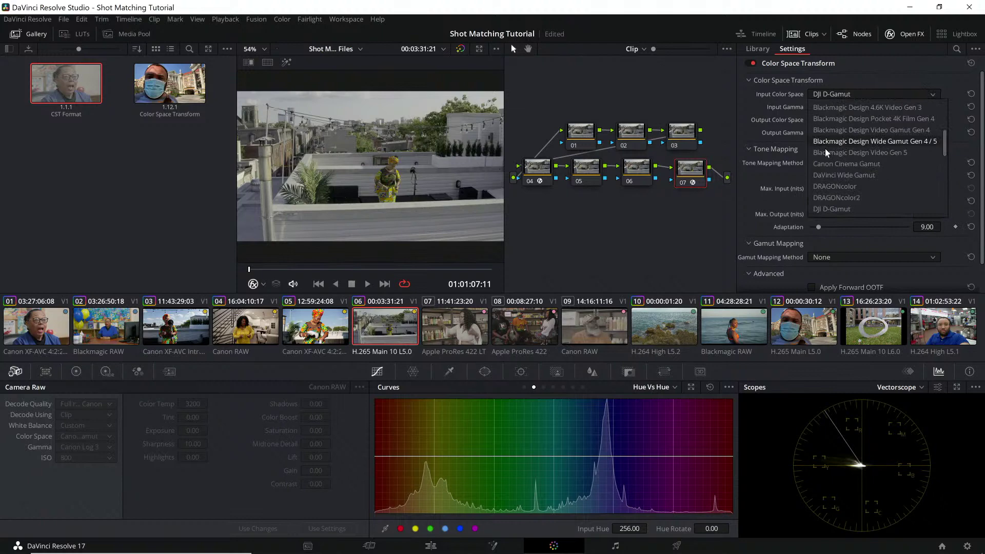
scroll(831, 133, up, 5)
click(837, 112)
click(843, 107)
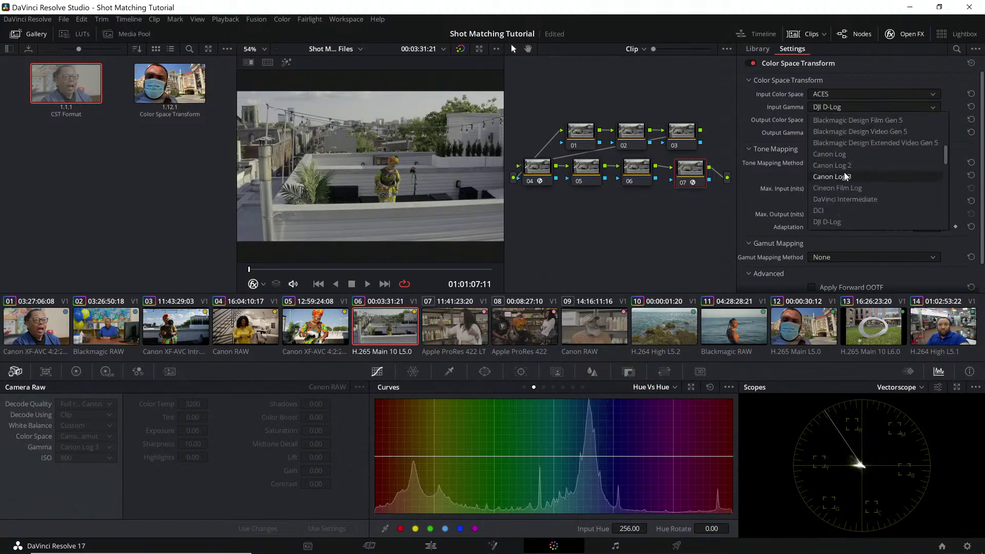
scroll(839, 154, up, 4)
click(839, 141)
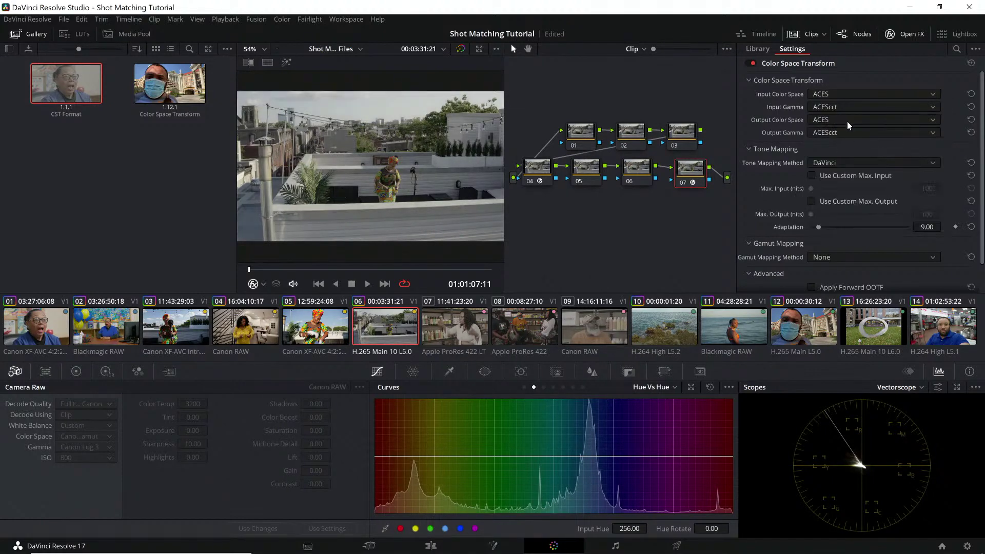
Set node 07's output to Rec.709, with output gamma following the timeline.
click(847, 122)
scroll(845, 180, down, 10)
scroll(842, 170, up, 3)
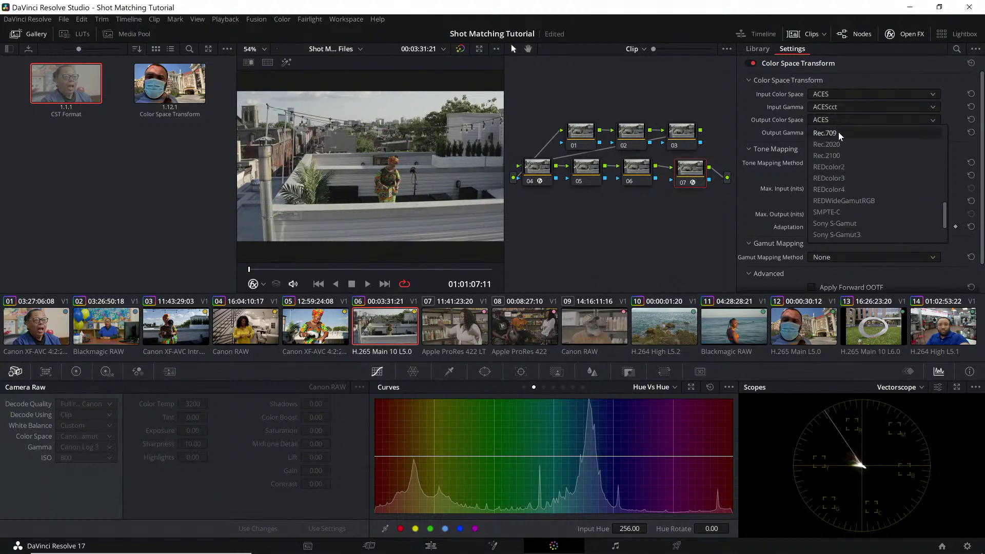
click(839, 132)
click(835, 133)
click(836, 149)
Set node 04's transform input to DJI D-Gamut color space with DJI D-Log gamma.
click(537, 167)
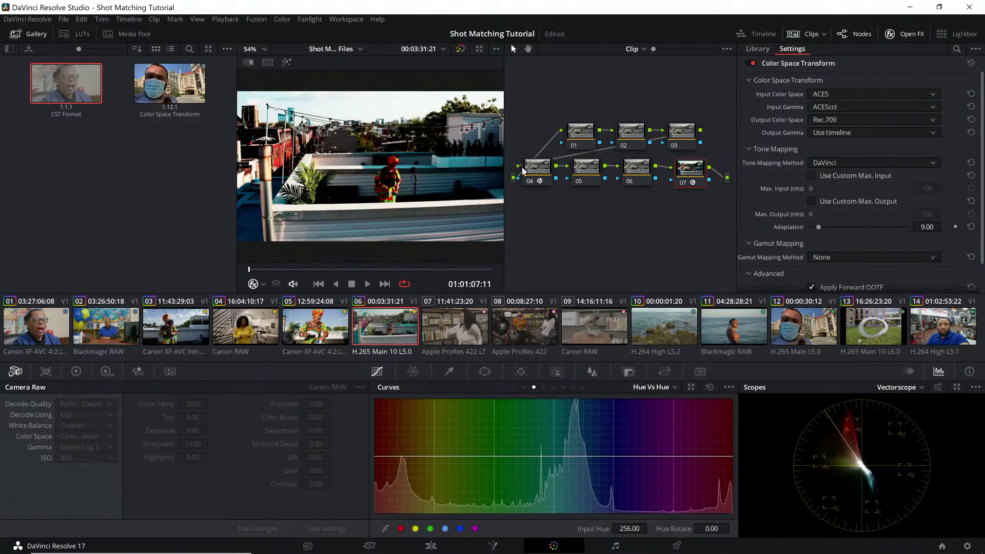
click(853, 95)
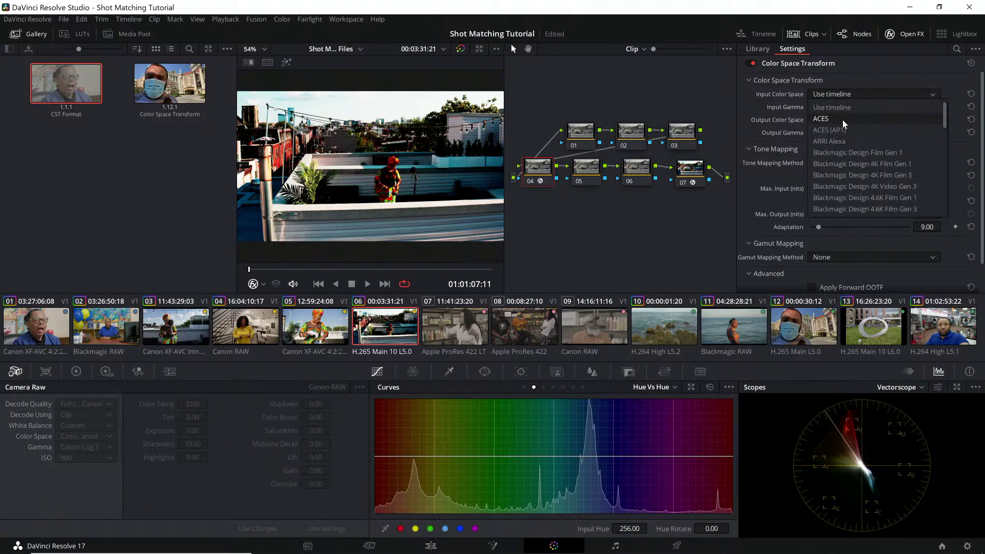
click(842, 119)
click(846, 96)
scroll(845, 143, down, 3)
click(844, 149)
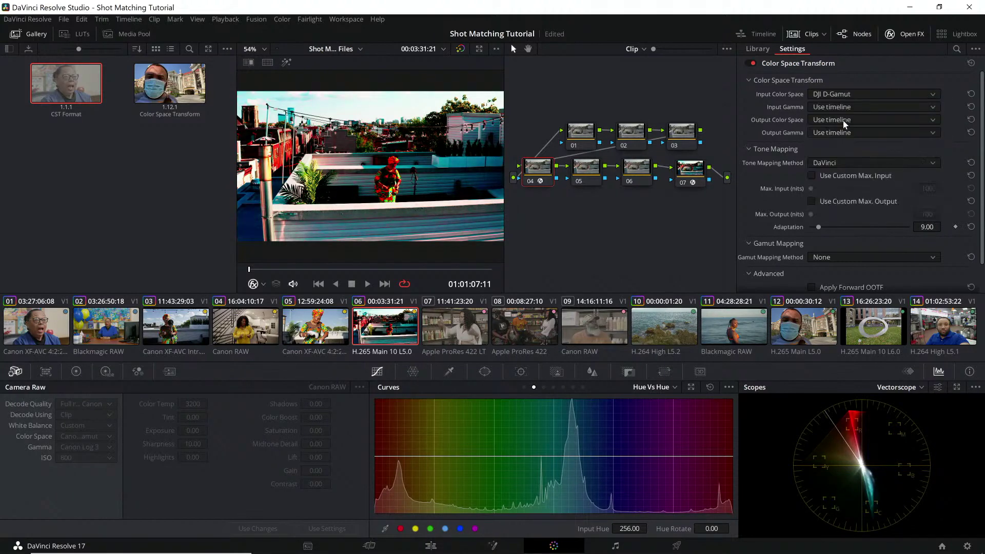
click(841, 107)
scroll(838, 179, down, 3)
scroll(840, 195, down, 2)
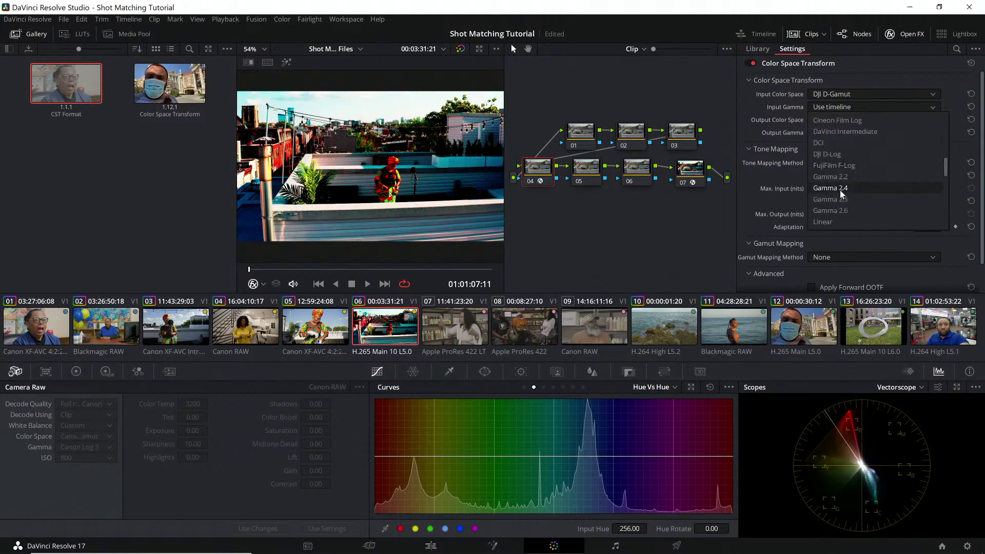
click(842, 156)
Set node 04's transform output to ACES color space with ACEScct gamma.
click(836, 120)
scroll(844, 162, down, 2)
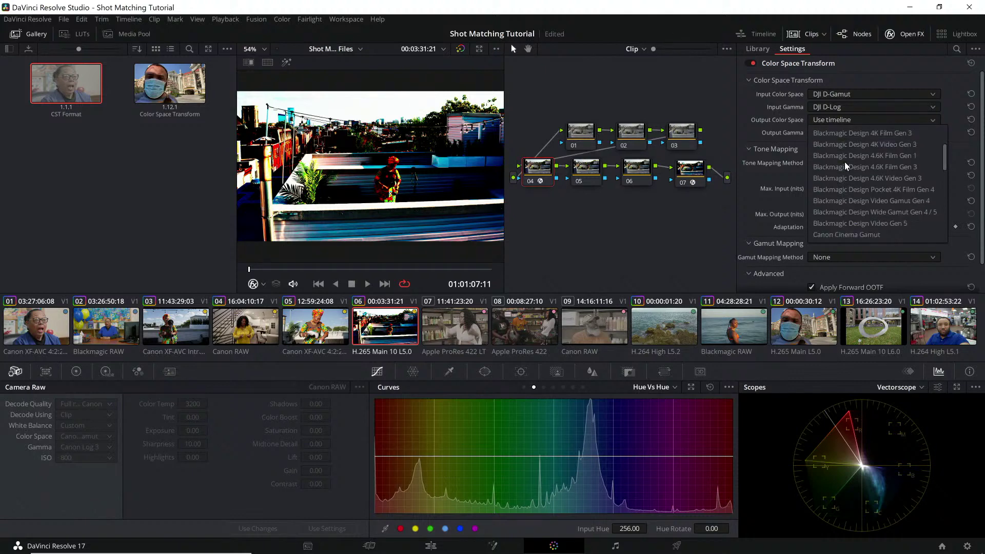
scroll(844, 161, up, 2)
click(838, 144)
click(837, 134)
click(839, 168)
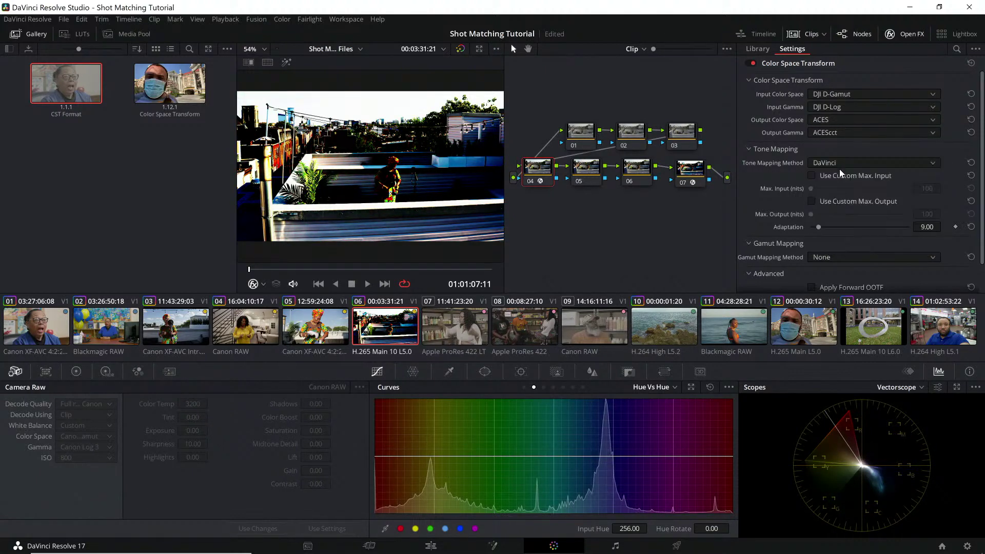
click(558, 160)
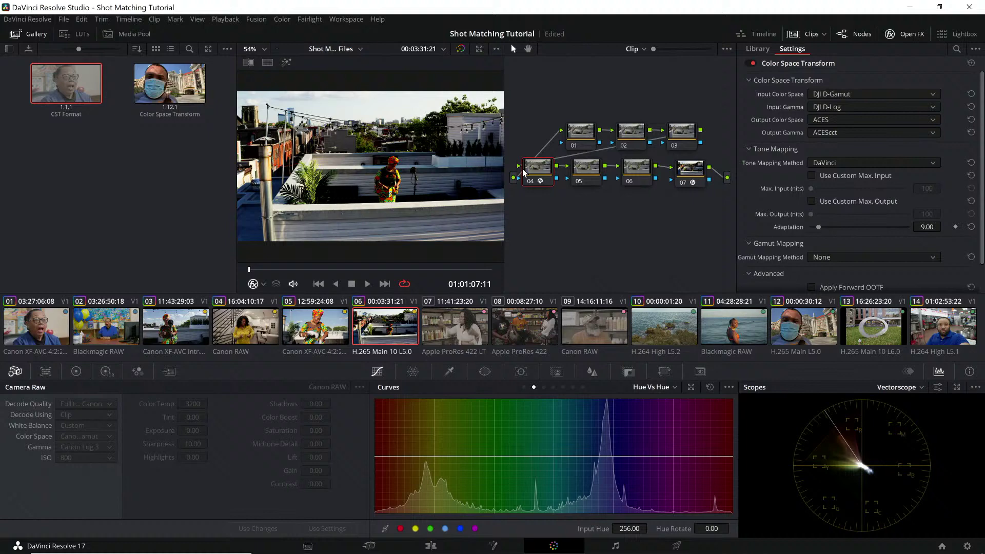
Change node 07's output gamma to Gamma 2.4, after briefly trying Gamma 2.2.
click(690, 168)
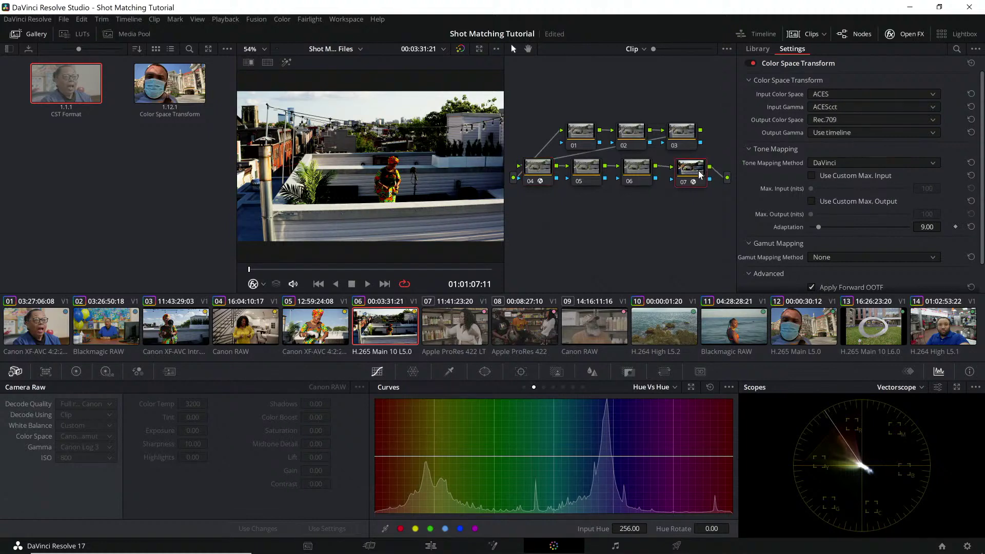
click(839, 133)
scroll(854, 199, down, 6)
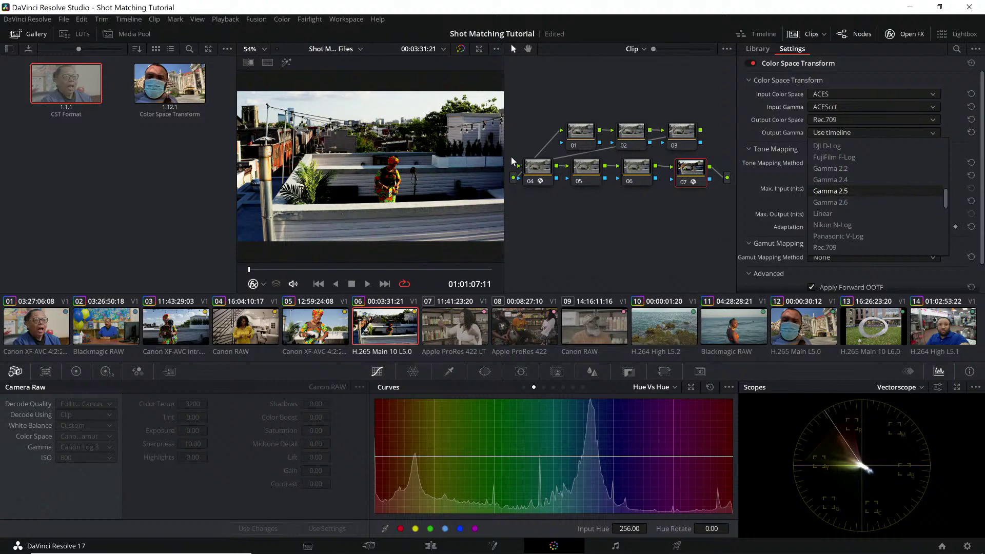
click(847, 172)
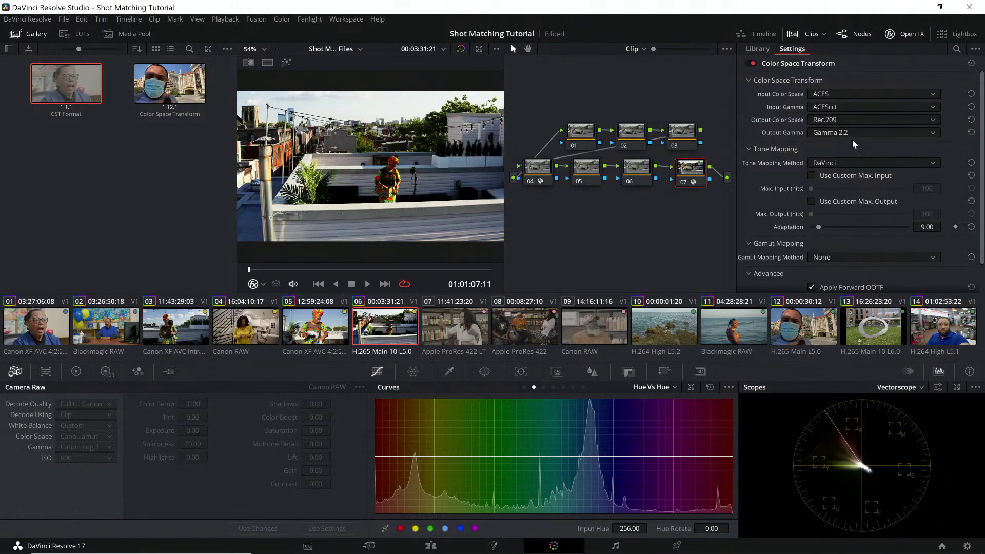
click(853, 135)
click(851, 177)
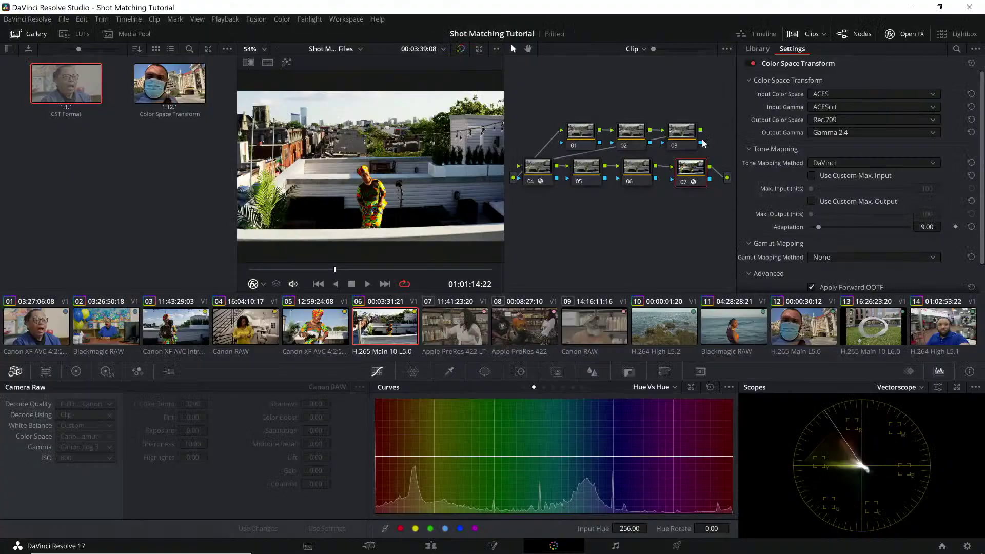
Flip between clips 03, 04, 05 and 06 in the viewer to compare the shots.
click(179, 339)
click(257, 333)
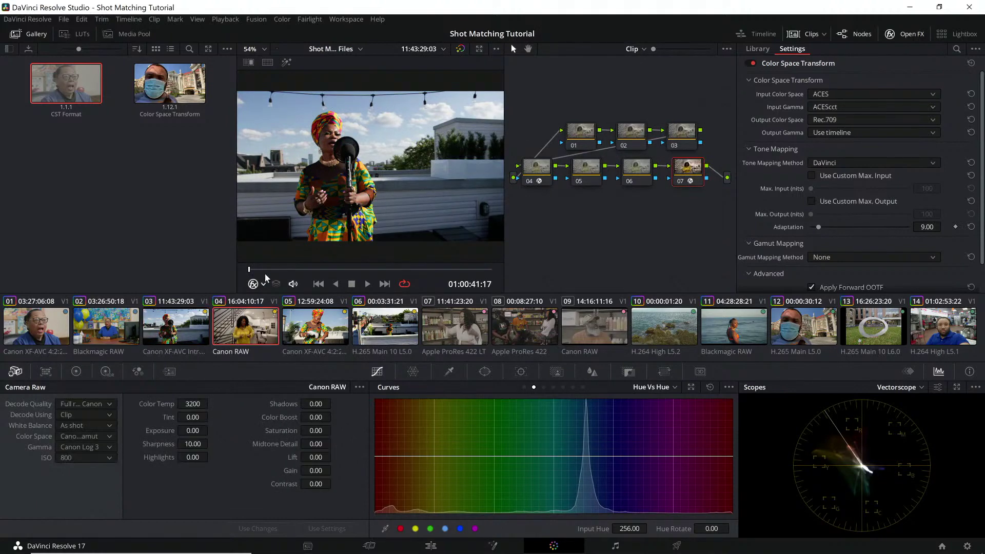
click(333, 327)
click(243, 328)
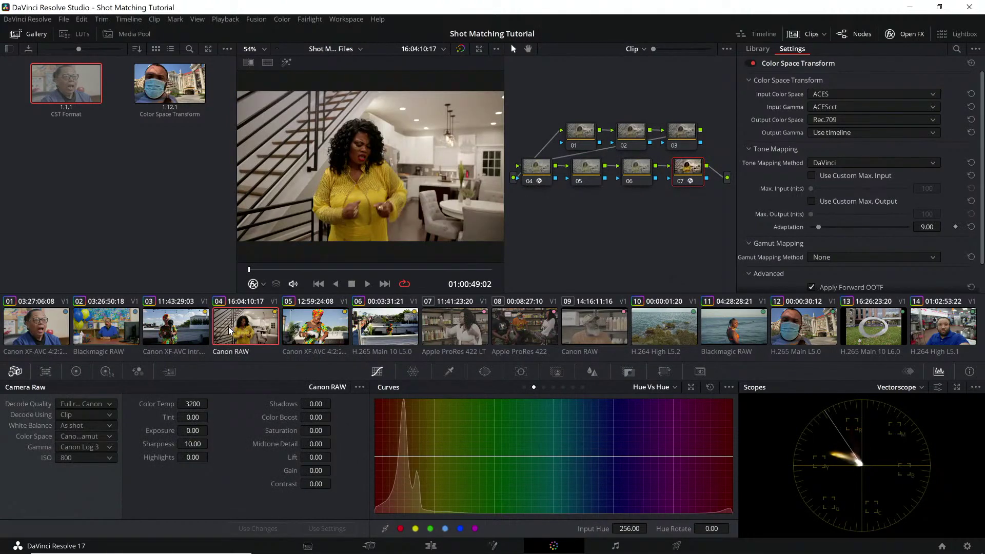
click(175, 323)
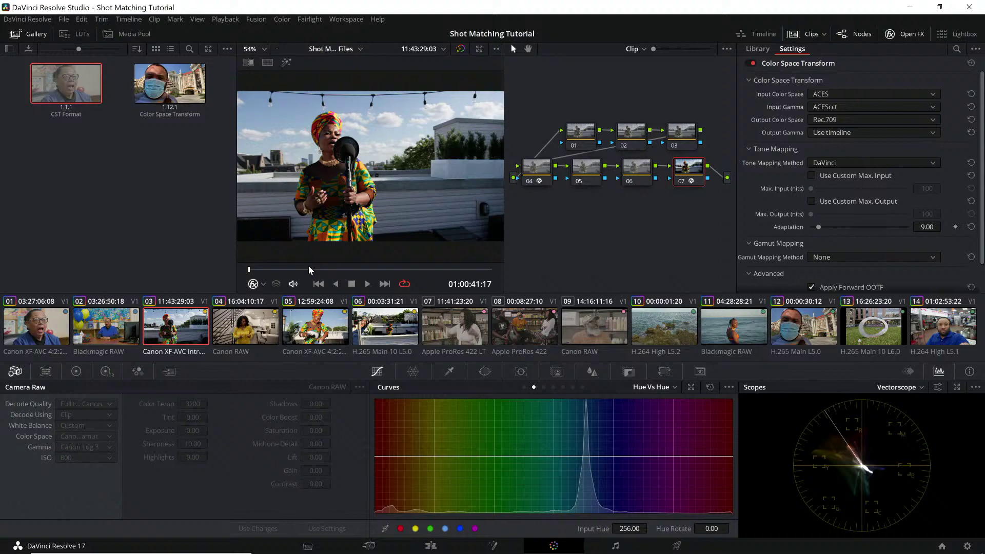
click(360, 269)
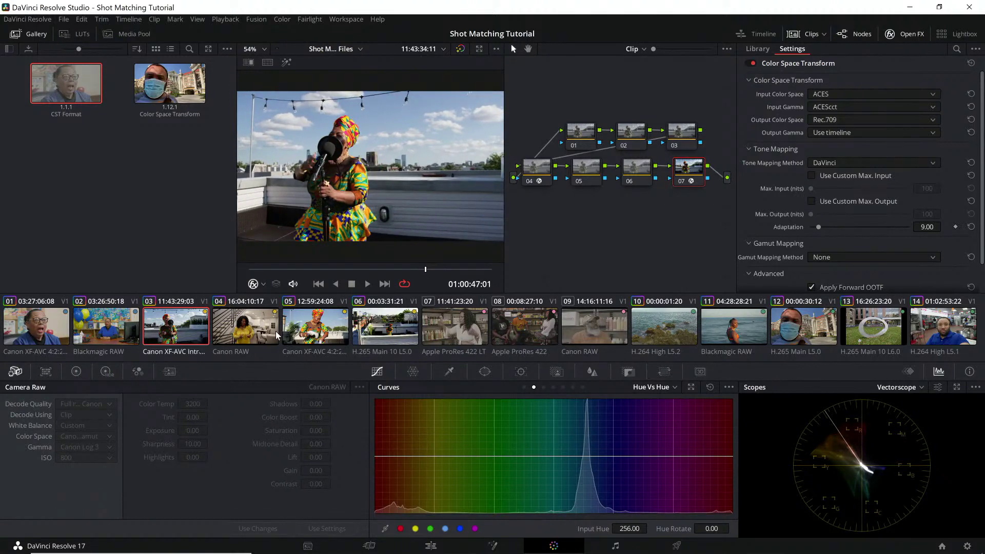
click(320, 331)
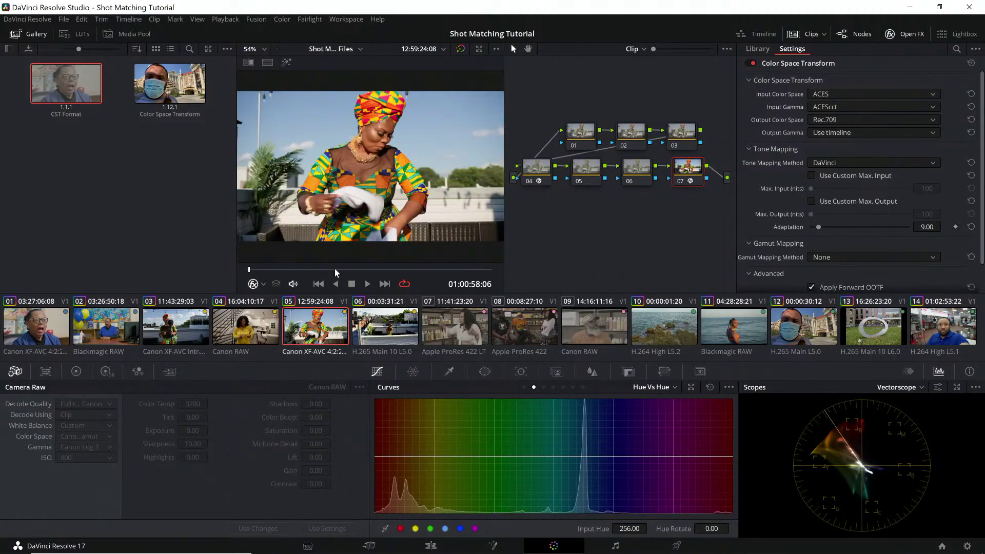
click(374, 331)
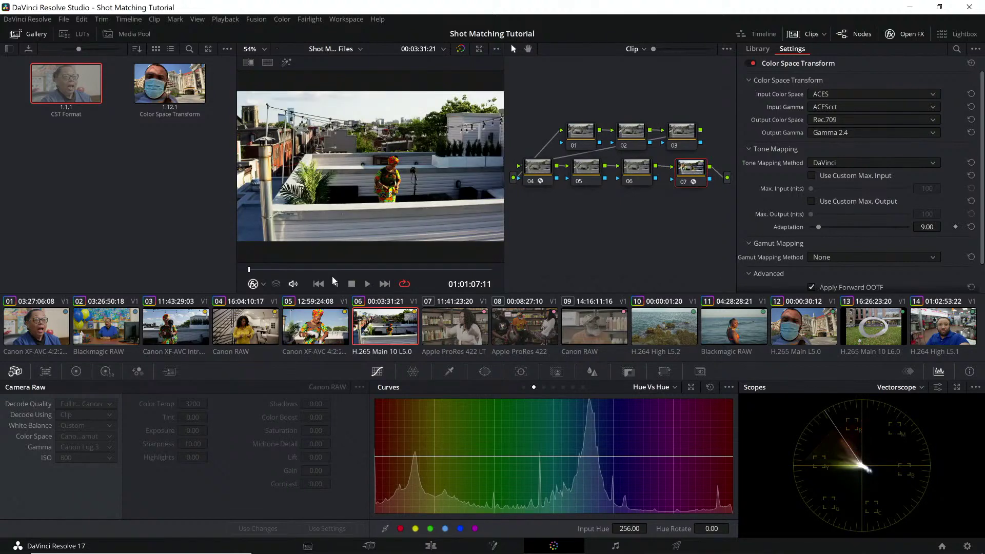
click(333, 270)
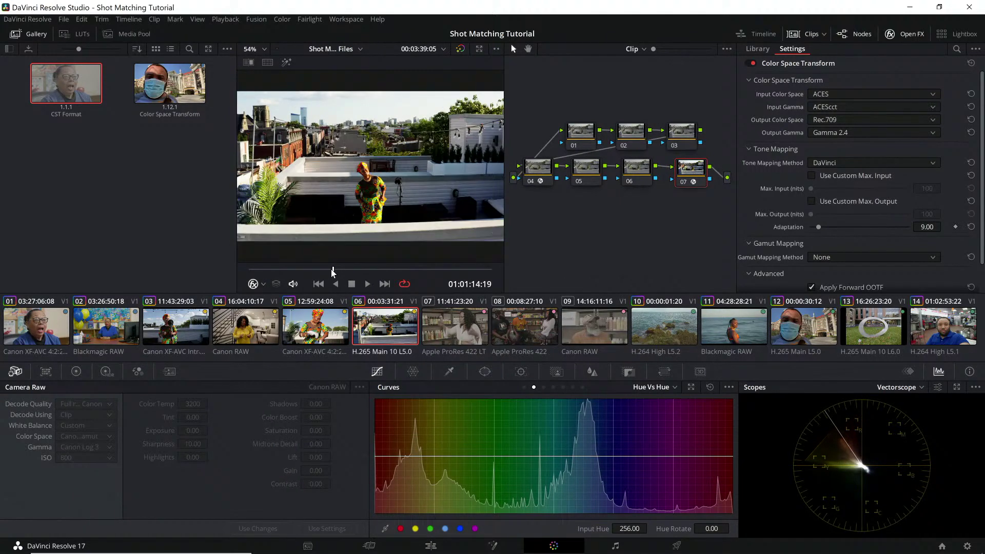
click(310, 328)
click(241, 327)
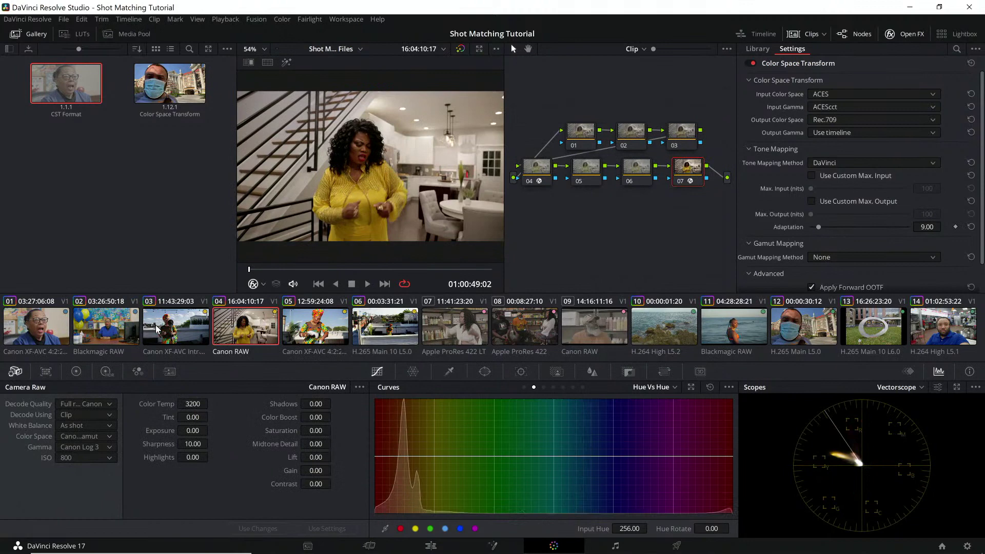
click(157, 328)
click(246, 324)
click(333, 324)
click(398, 329)
click(325, 331)
click(241, 341)
click(190, 333)
click(255, 327)
Show portrait clip 05 and switch the viewer overlay to Qualifier.
click(324, 328)
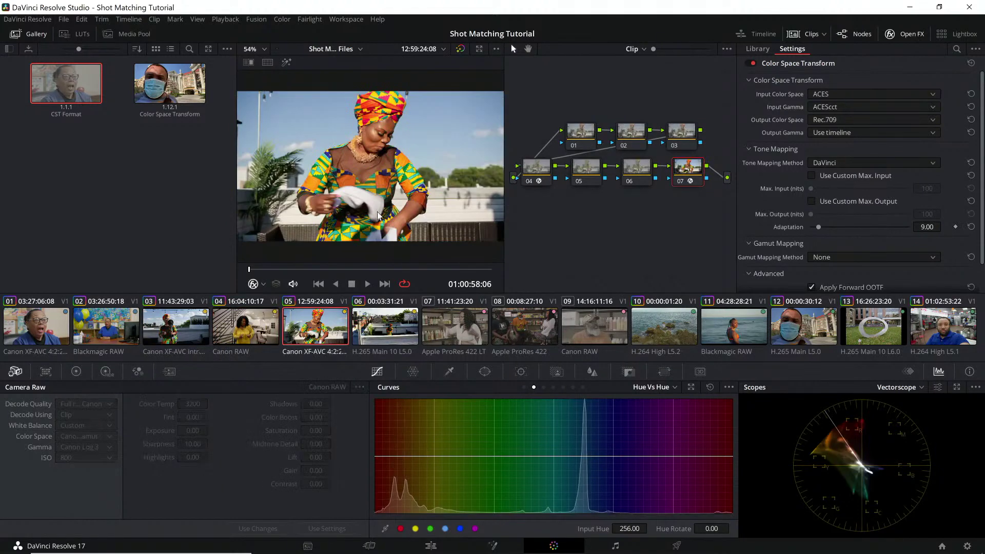
click(263, 284)
click(275, 315)
click(249, 336)
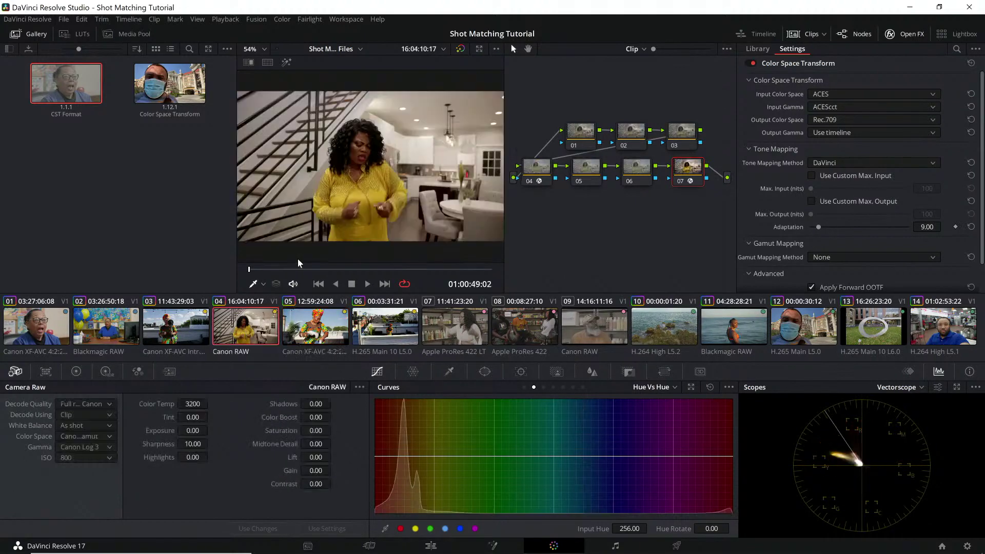
Step through clips 03 to 05 again, ending on rooftop clip 06.
click(331, 331)
click(388, 332)
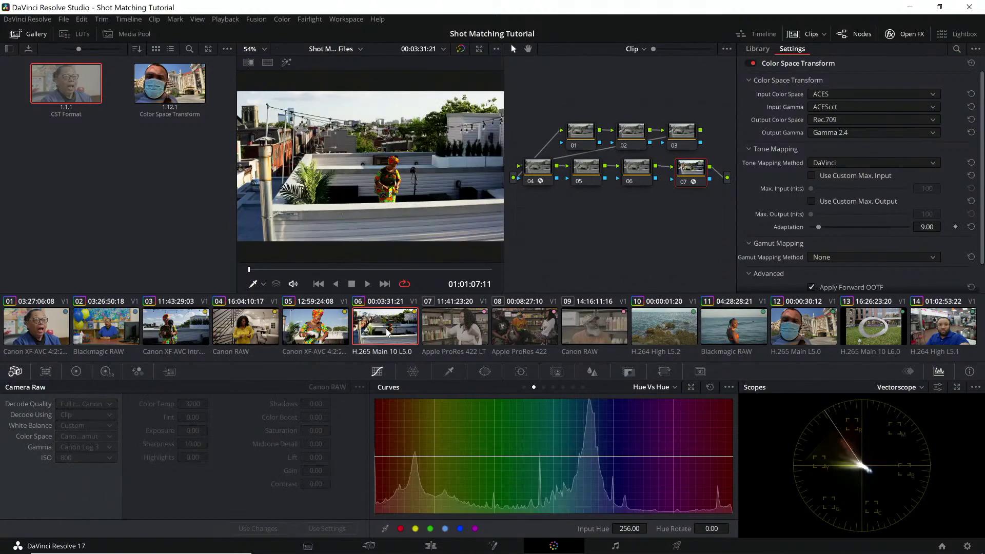
click(317, 327)
click(241, 331)
click(174, 331)
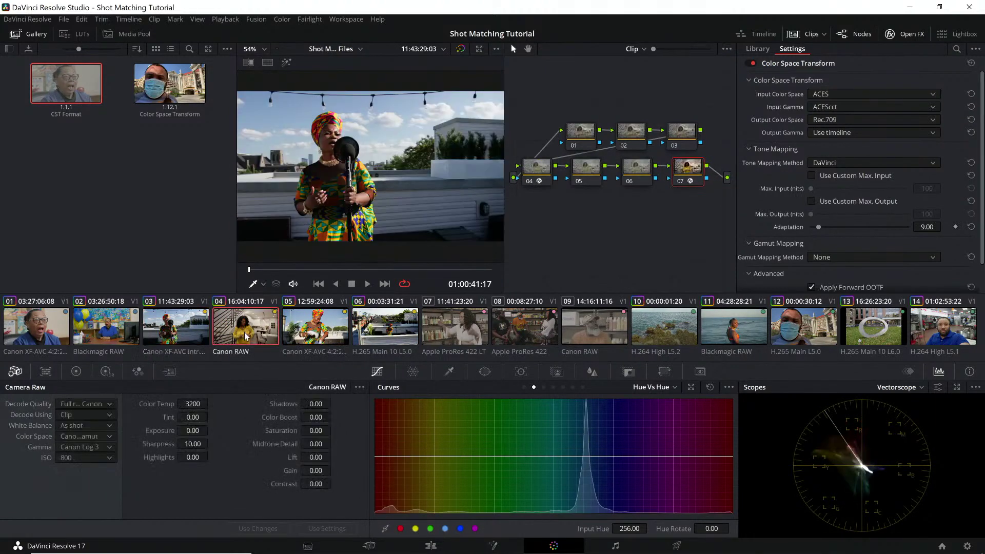
click(328, 331)
click(376, 336)
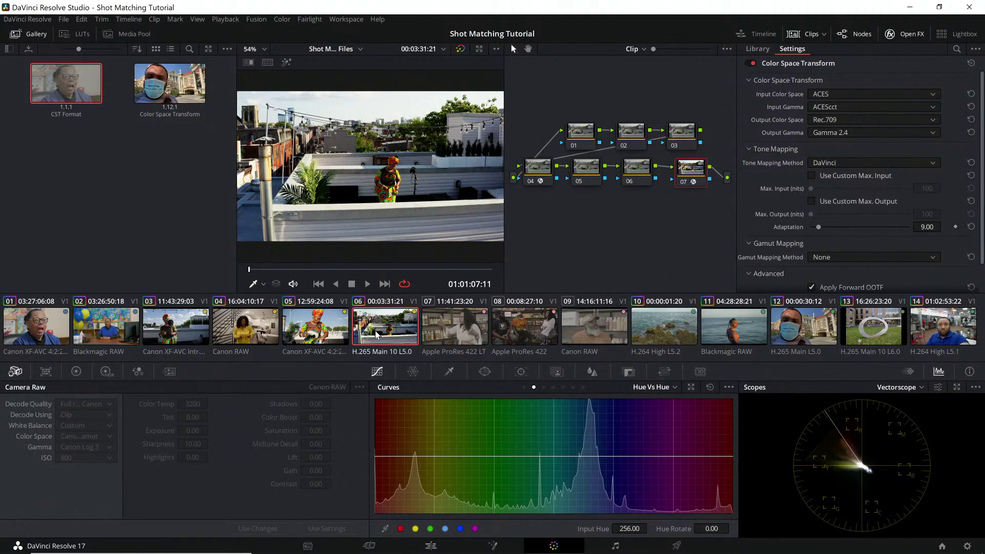
click(302, 333)
click(275, 327)
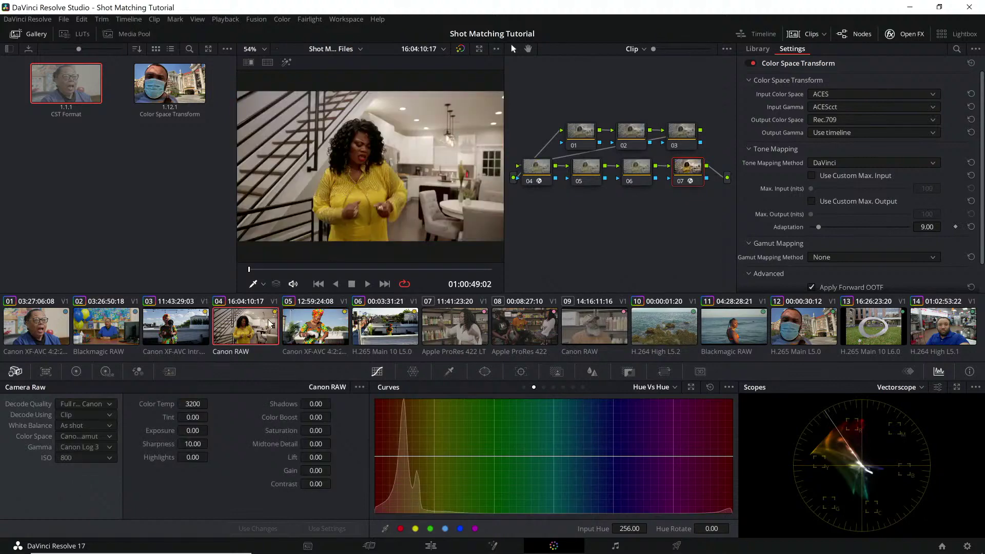
click(195, 329)
click(252, 326)
click(314, 329)
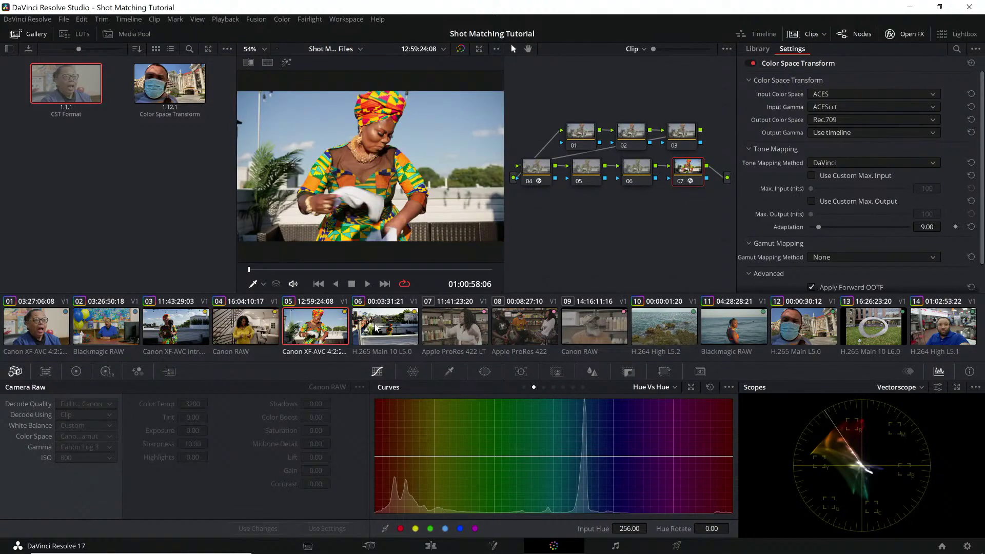
click(375, 327)
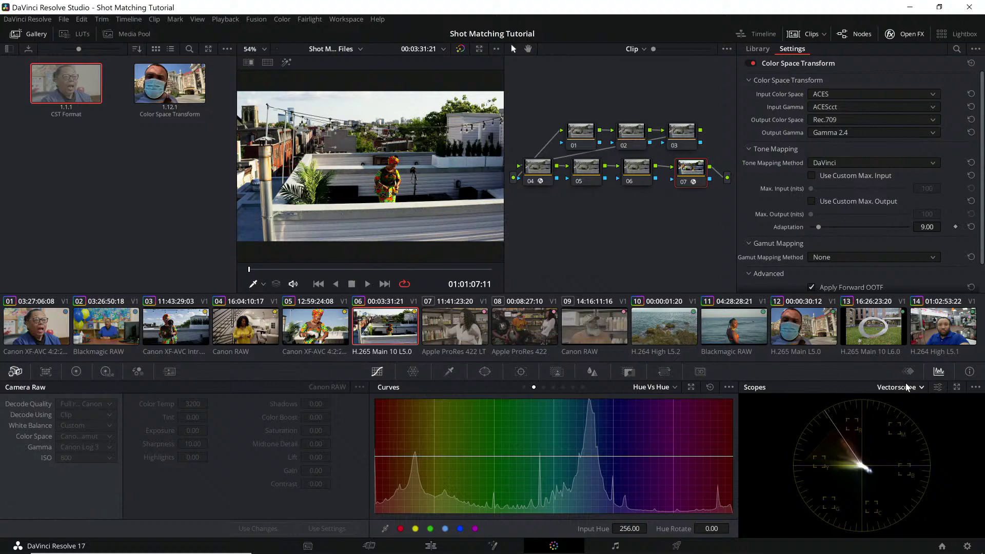
Select clip 06's first node and switch the scope to Waveform.
click(582, 143)
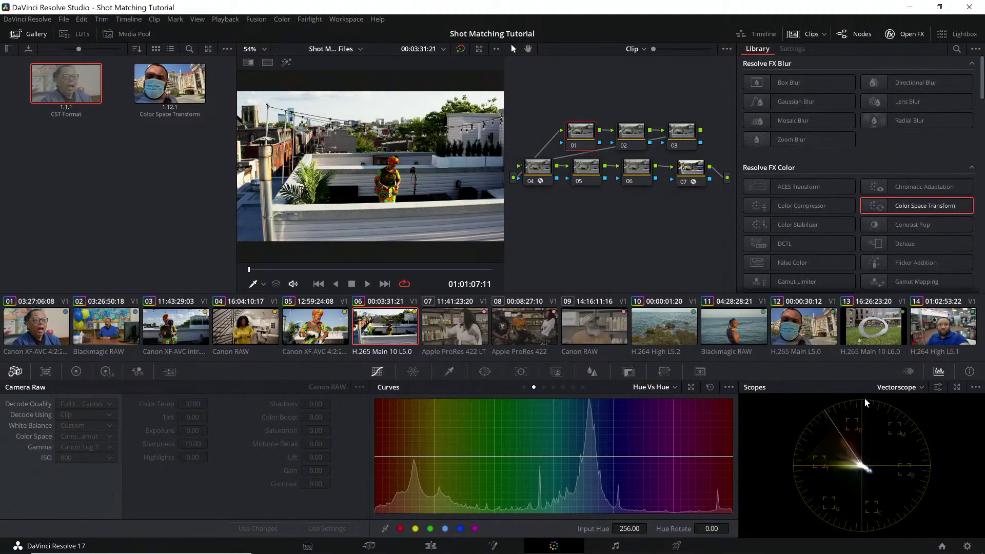
click(902, 388)
click(906, 415)
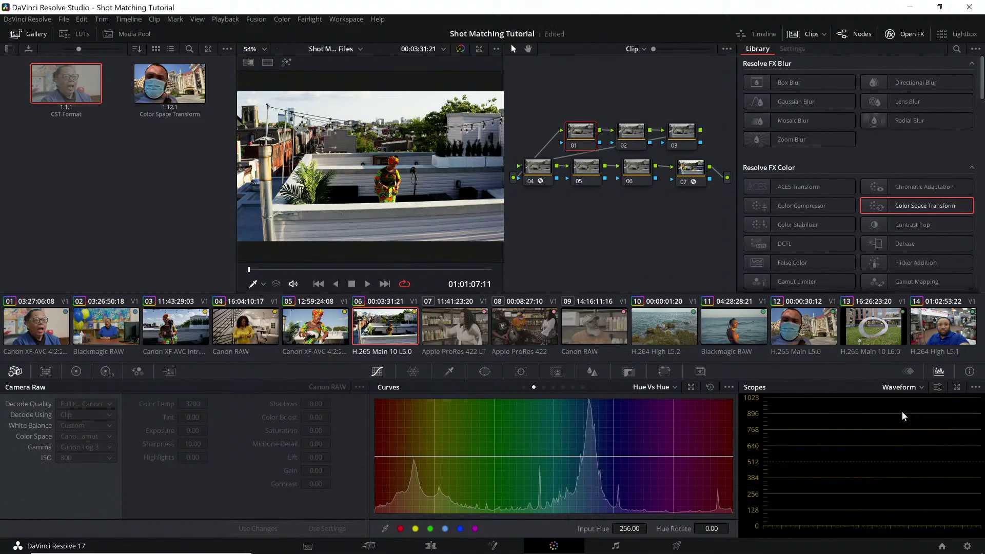
Switch to the HDR wheels and set their working color space and gamma.
click(76, 371)
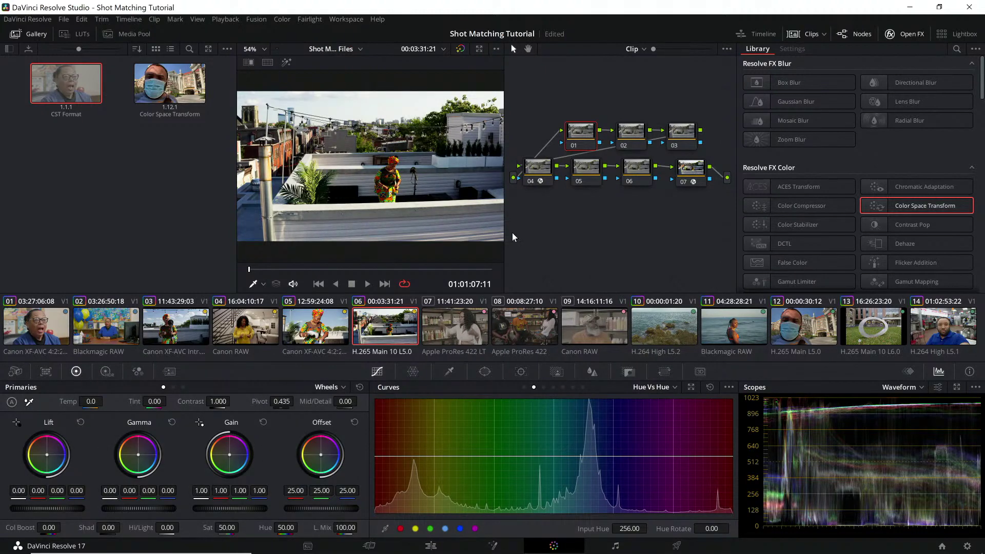
click(107, 371)
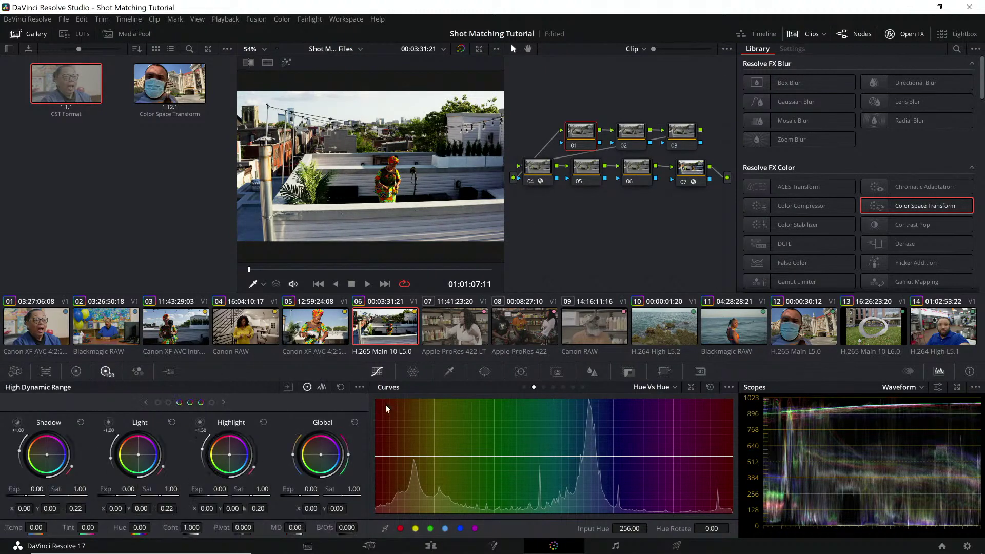
click(359, 387)
mouse_move(390, 478)
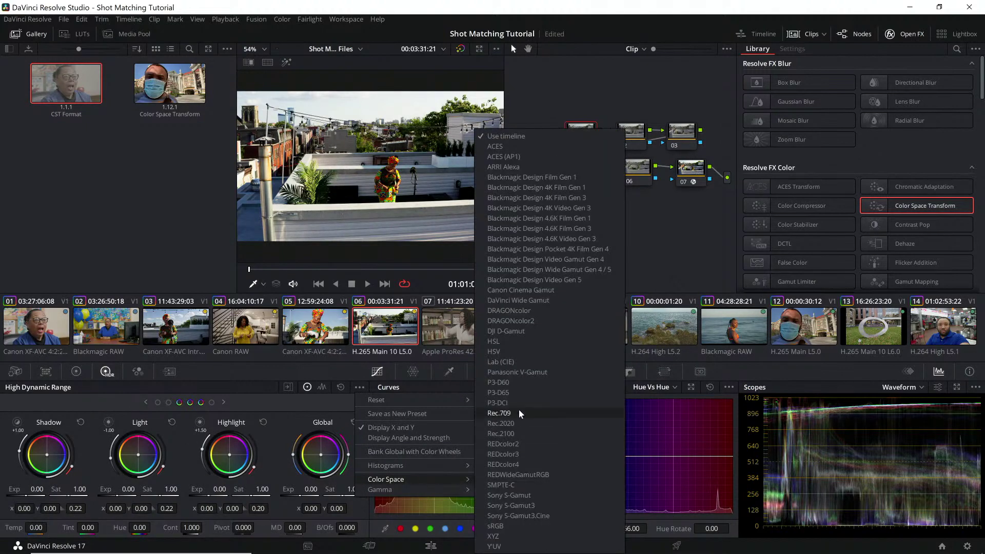
click(522, 331)
click(360, 387)
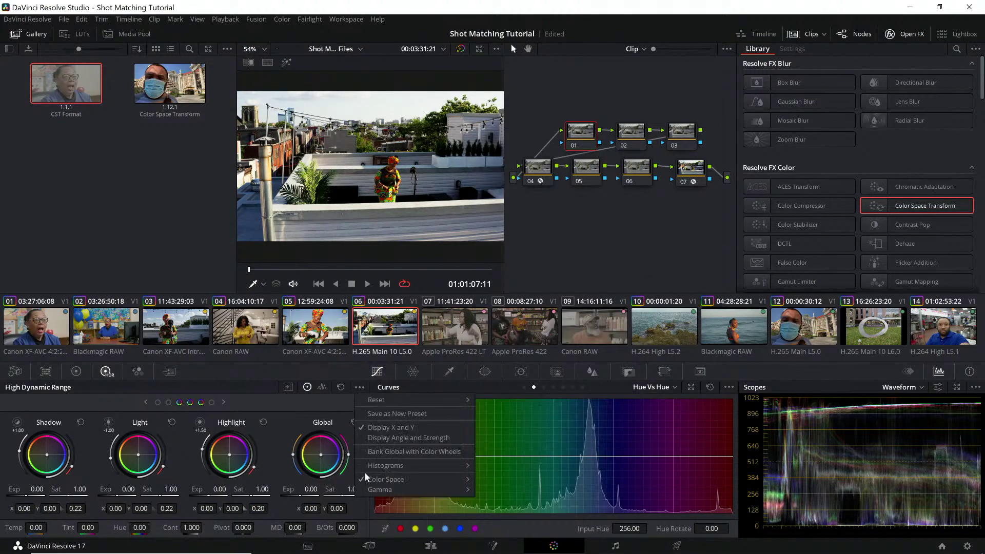
mouse_move(417, 488)
click(514, 255)
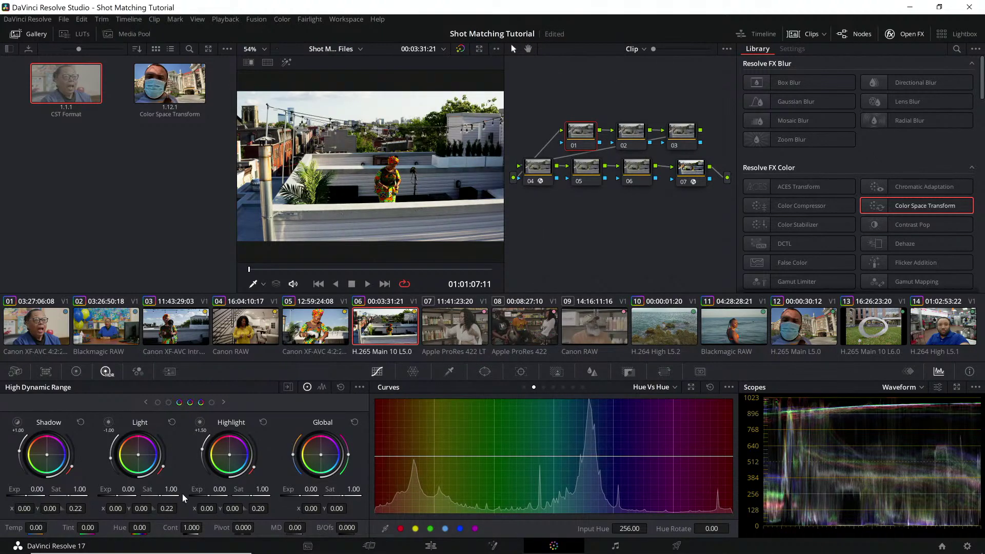
Set HDR exposures: Light −0.55, Highlight −0.97, Shadow 0.36, Dark 0.57.
drag(118, 495, 111, 496)
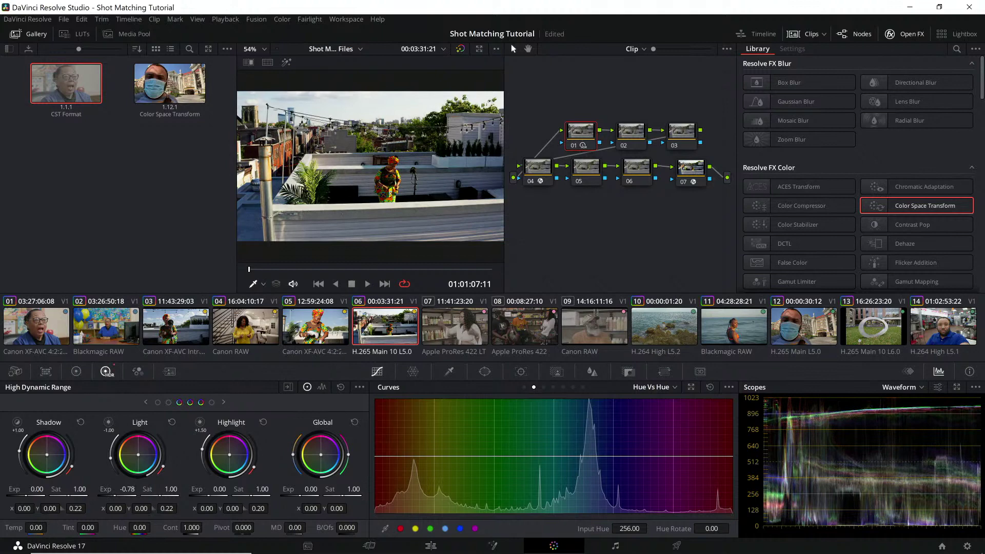
drag(209, 495, 198, 496)
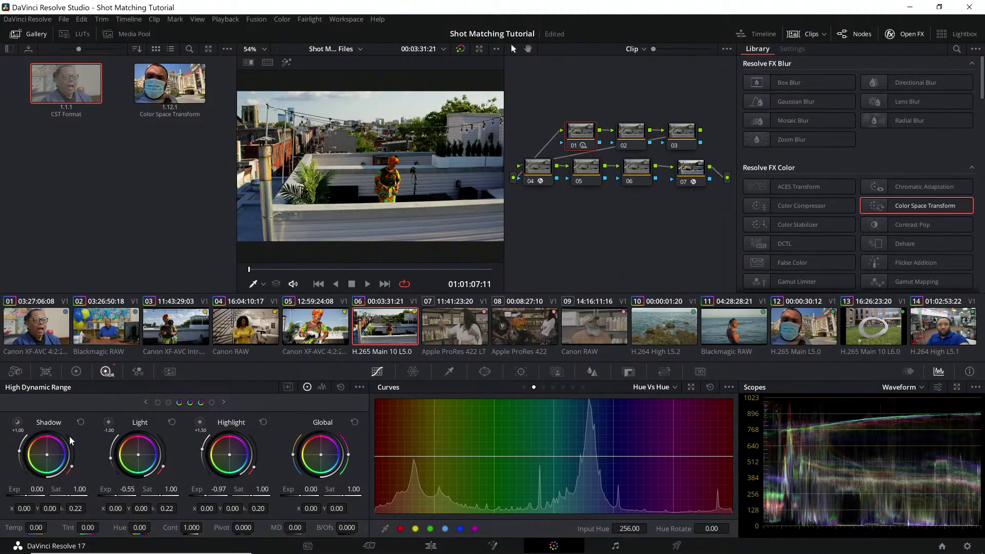
drag(37, 489, 45, 489)
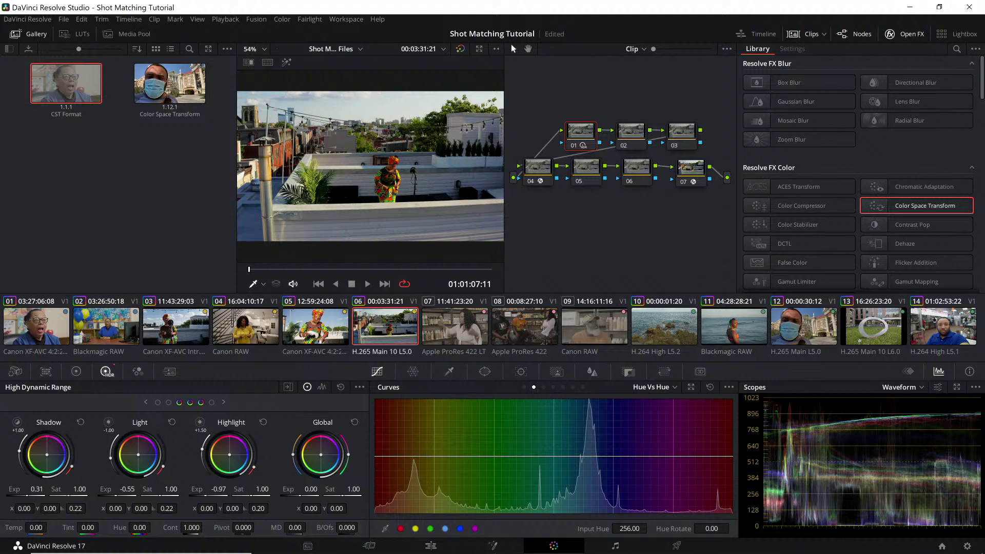
drag(20, 493, 24, 493)
click(169, 404)
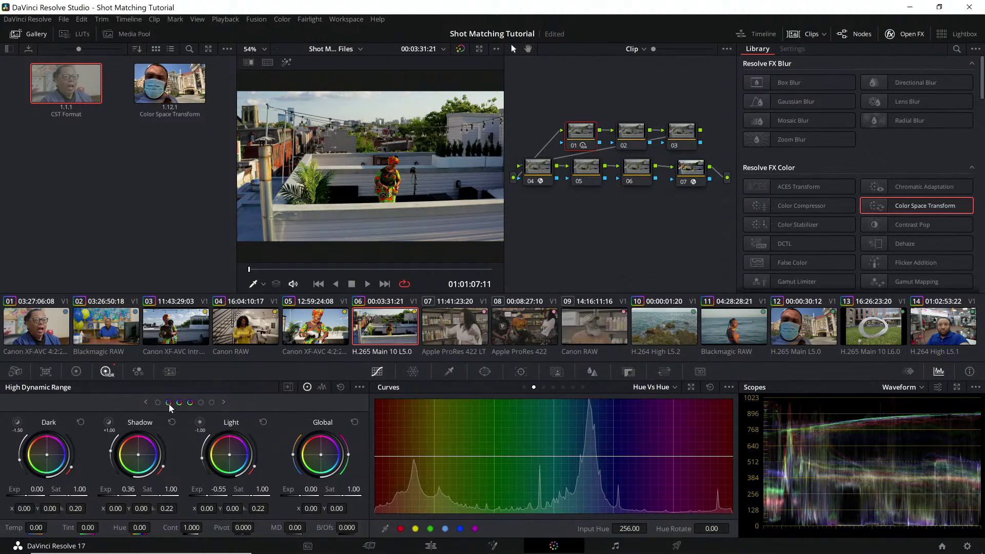
drag(36, 489, 41, 489)
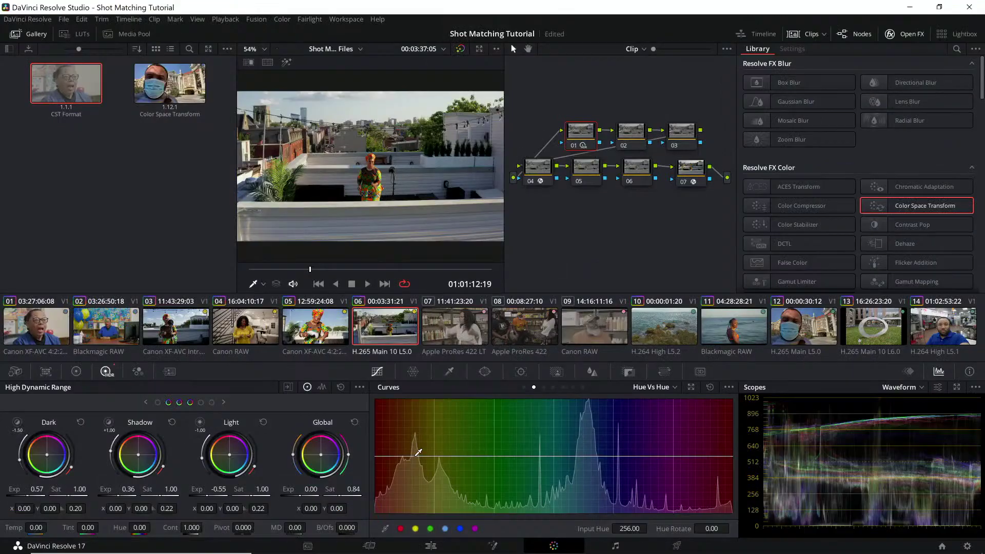
click(197, 334)
click(257, 339)
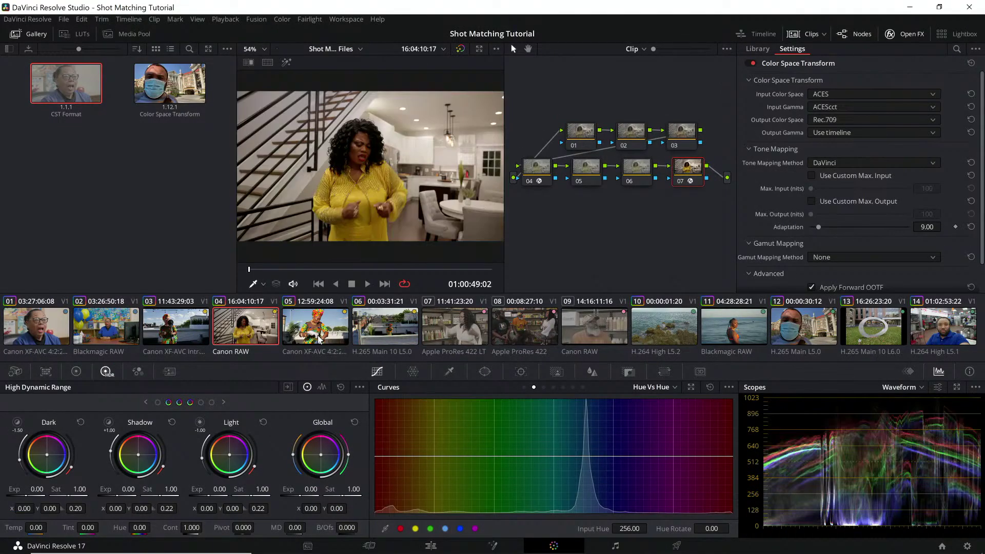
click(342, 345)
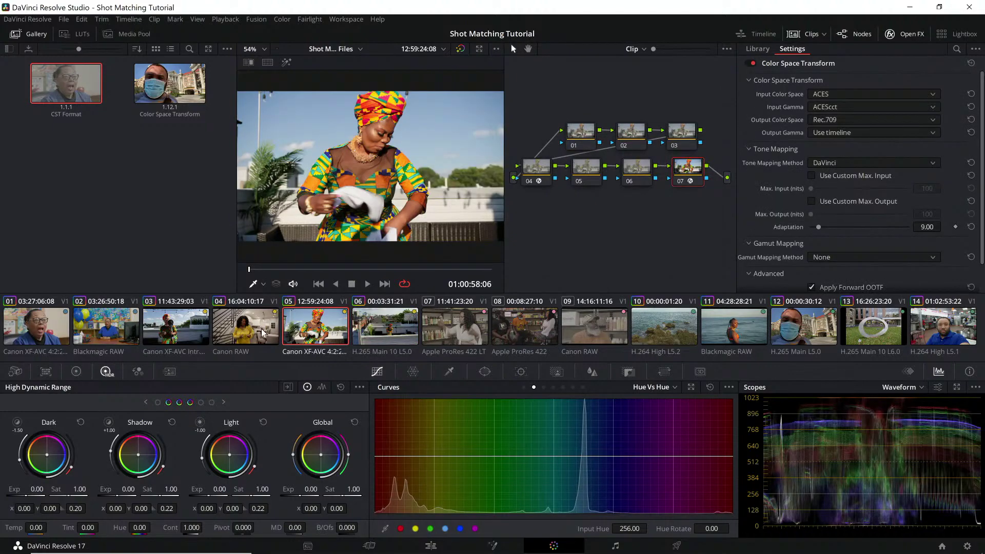
click(219, 340)
click(197, 331)
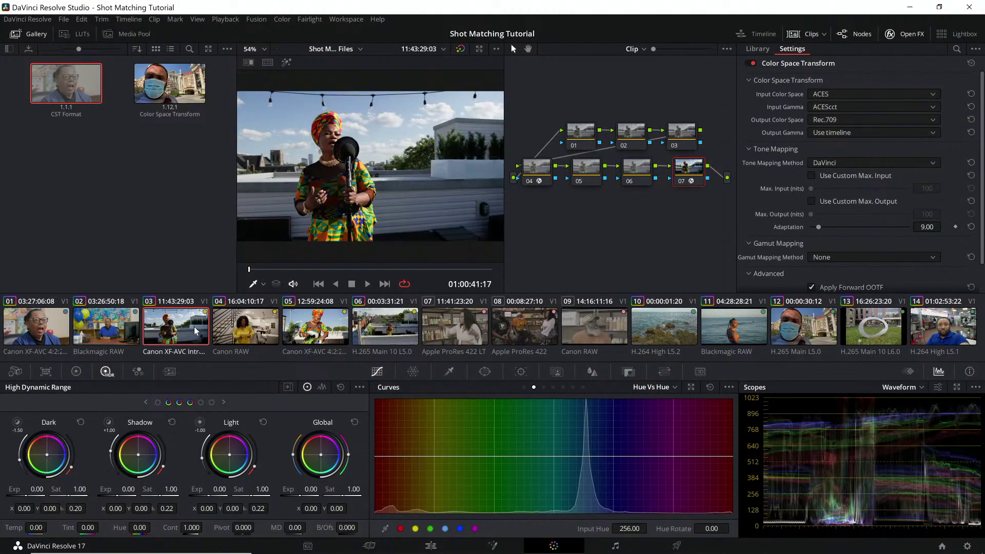
click(391, 329)
click(328, 334)
click(249, 319)
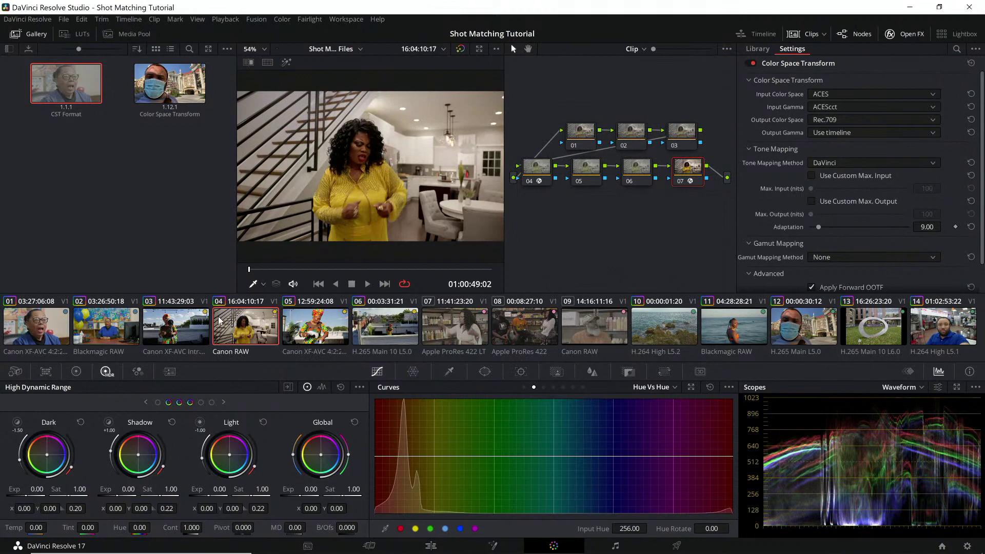
click(188, 319)
click(254, 329)
click(193, 336)
click(220, 331)
click(325, 336)
click(390, 334)
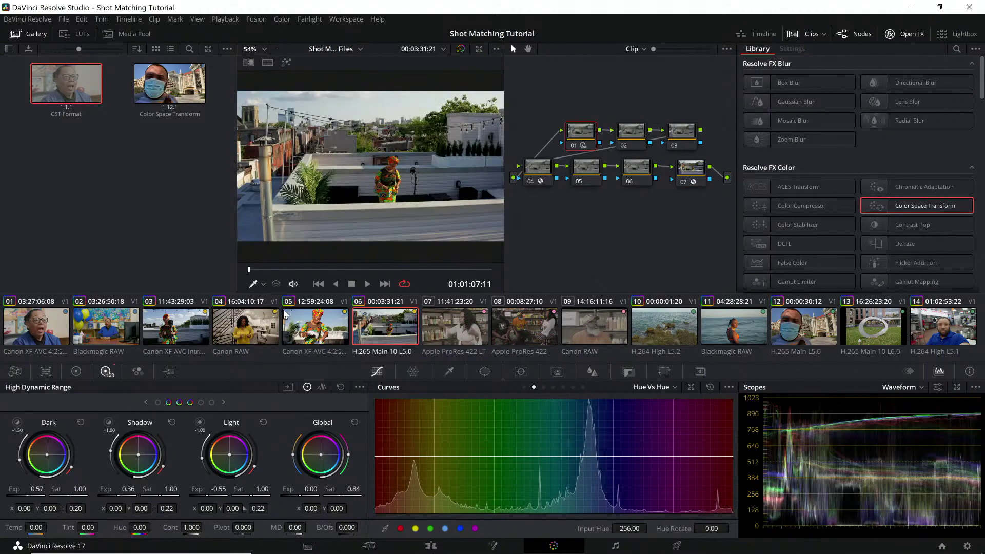
click(334, 320)
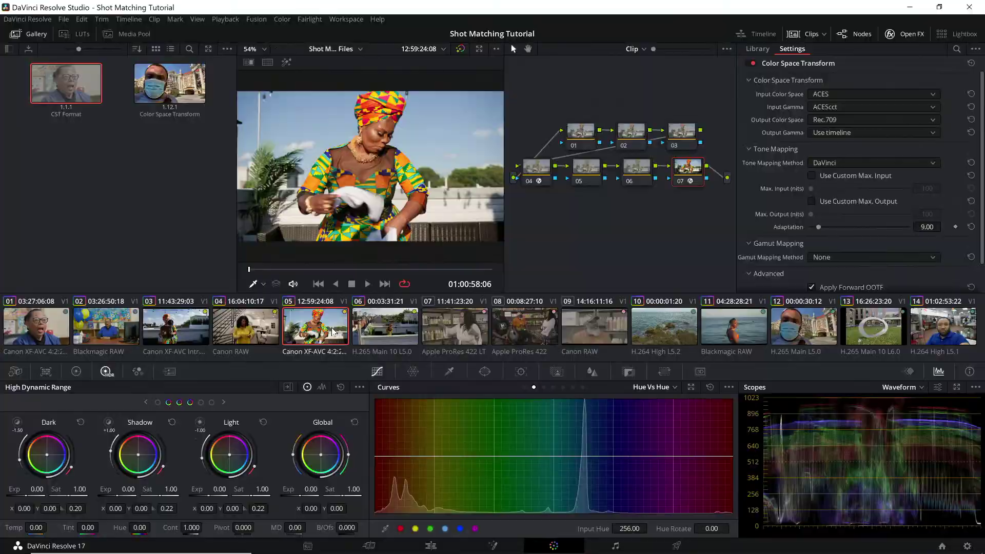
key(ctrl+f)
key(Escape)
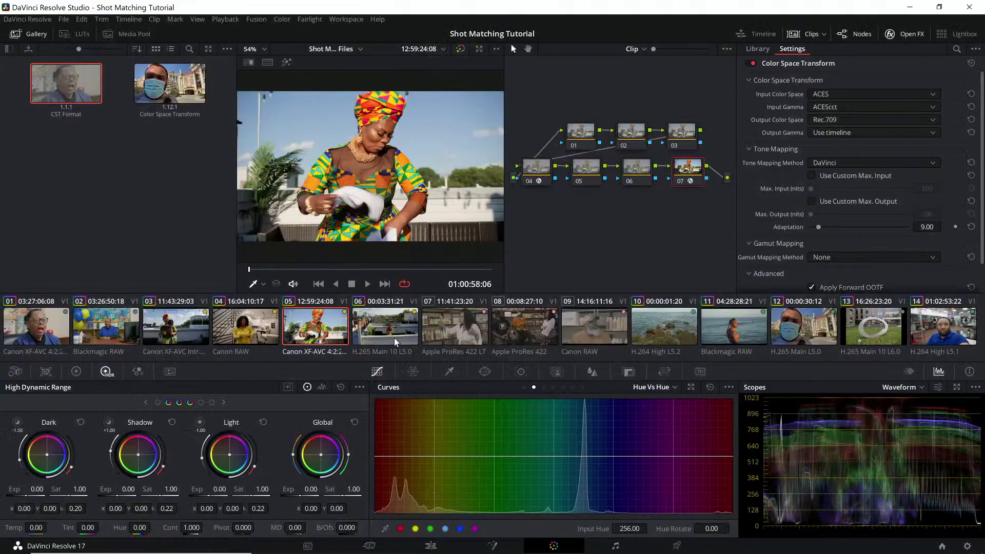